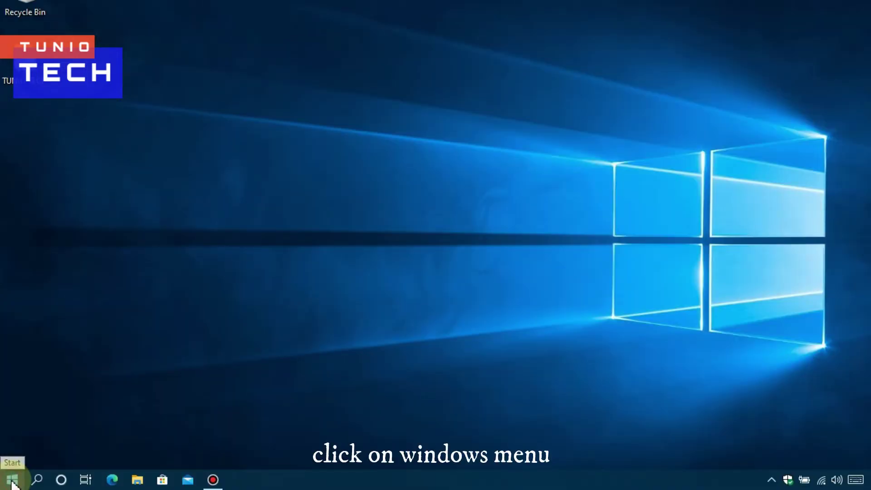
- Launch Settings from Start and go to Personalization, showing the Background page
{"action": "left_click", "coordinate": [12, 481]}
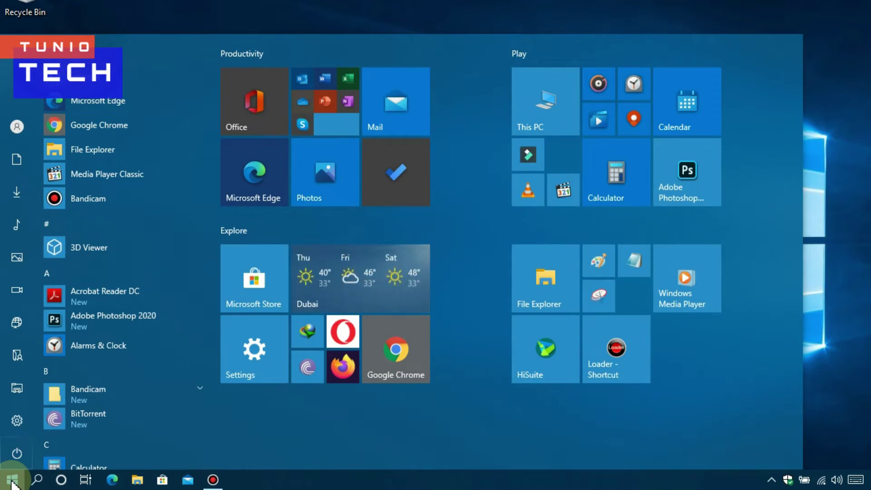
{"action": "mouse_move", "coordinate": [15, 429]}
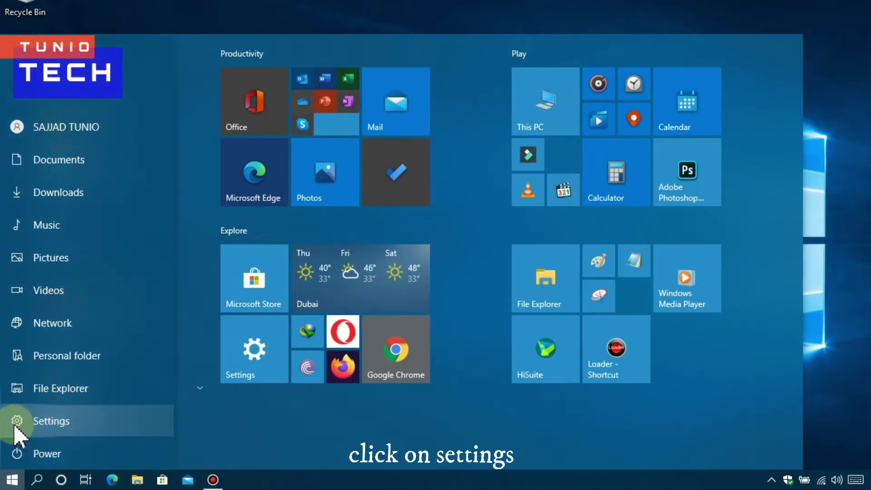
{"action": "left_click", "coordinate": [16, 428]}
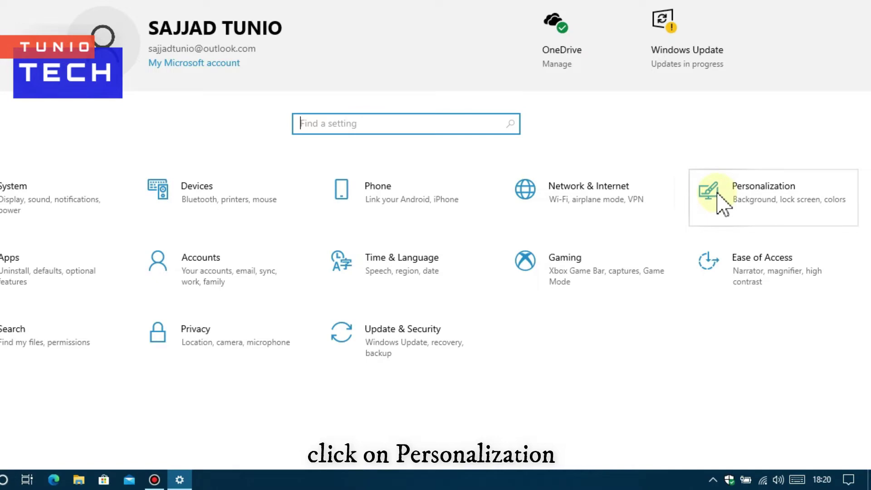
{"action": "left_click", "coordinate": [710, 196]}
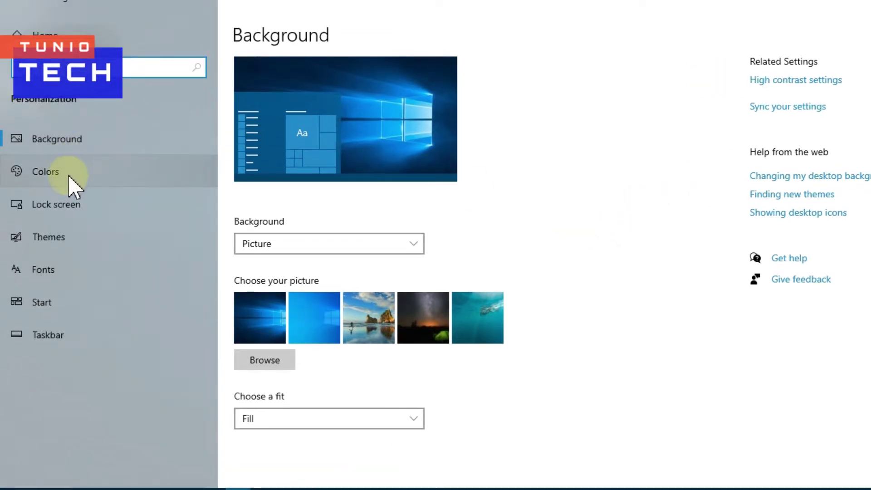
- Turn Transparency effects off on the Colors page and close Settings
{"action": "left_click", "coordinate": [68, 177]}
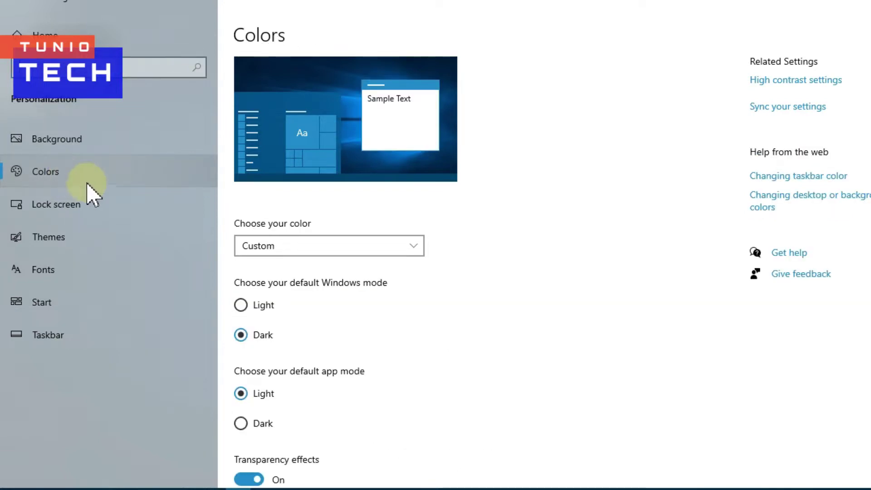
{"action": "scroll", "coordinate": [307, 310], "scroll_direction": "down", "scroll_amount": 3}
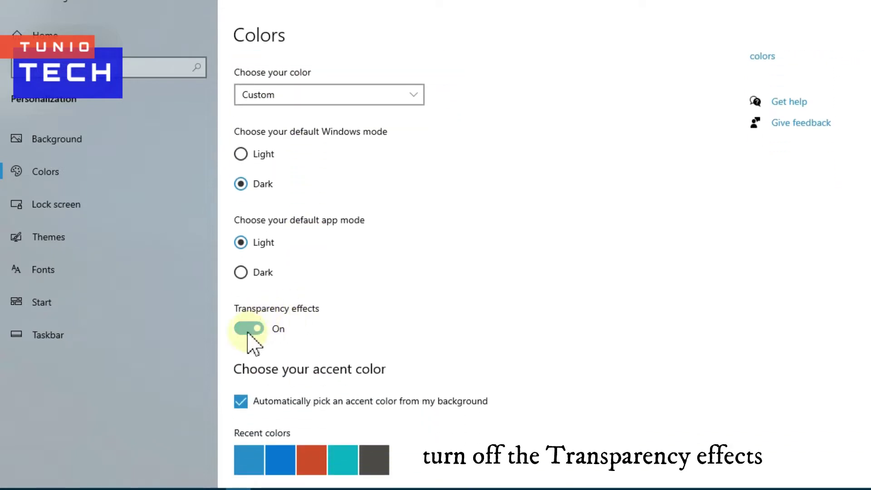
{"action": "left_click", "coordinate": [253, 325]}
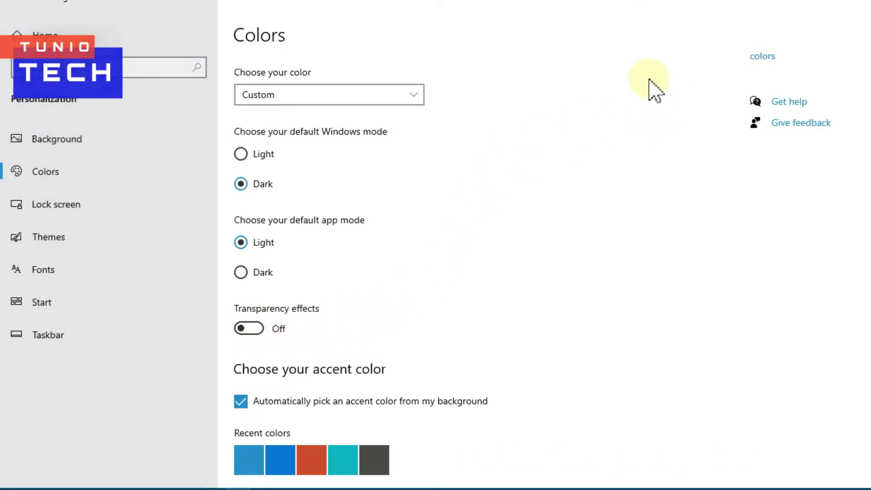
{"action": "left_click", "coordinate": [851, 10]}
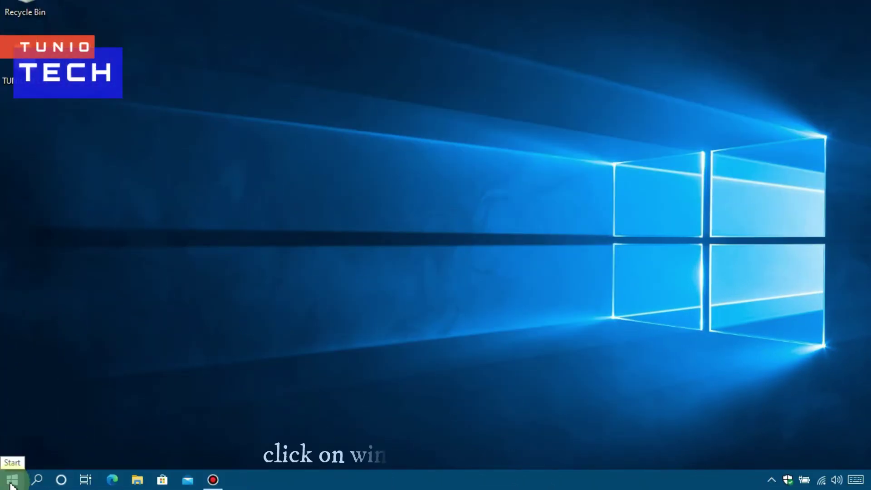
- Launch Task Manager through a 'task' search and show its Startup tab
{"action": "left_click", "coordinate": [11, 482]}
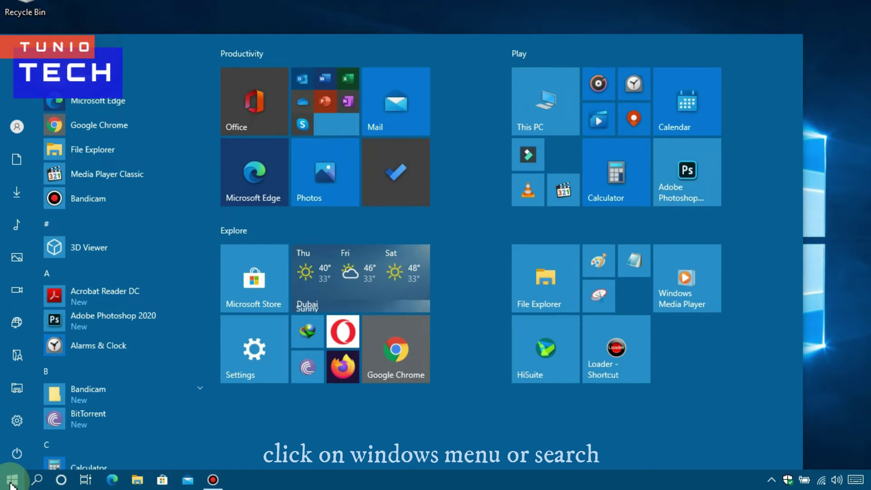
{"action": "left_click", "coordinate": [36, 481]}
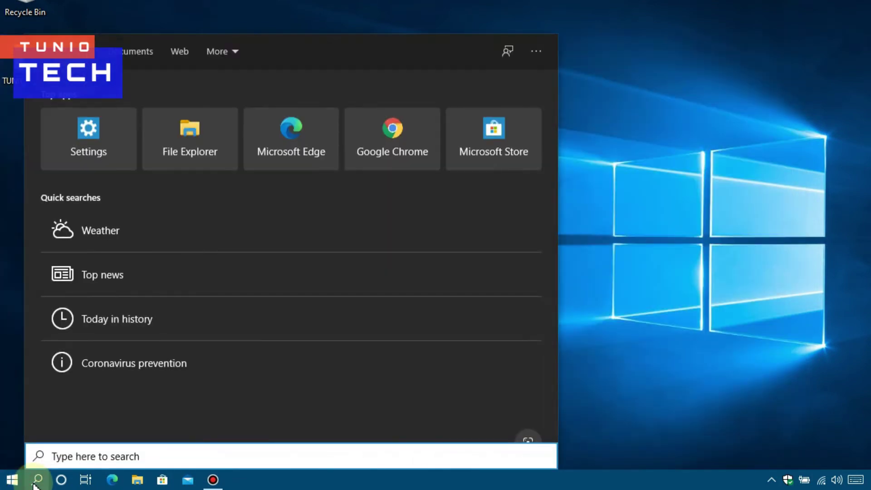
{"action": "type", "text": "task"}
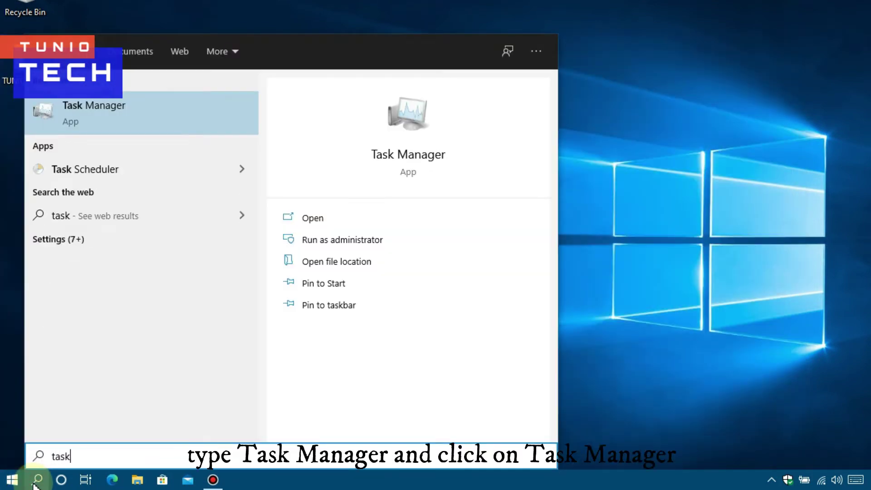
{"action": "left_click", "coordinate": [152, 128]}
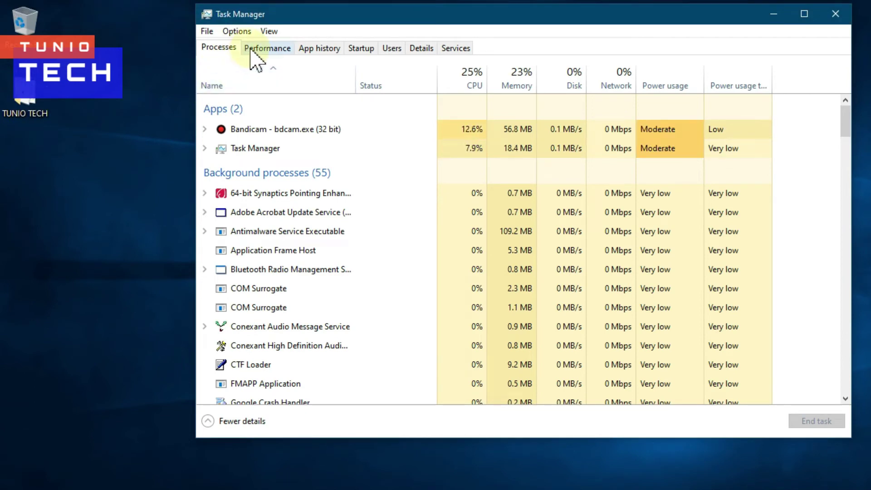
{"action": "left_click", "coordinate": [250, 49]}
{"action": "left_click", "coordinate": [310, 48]}
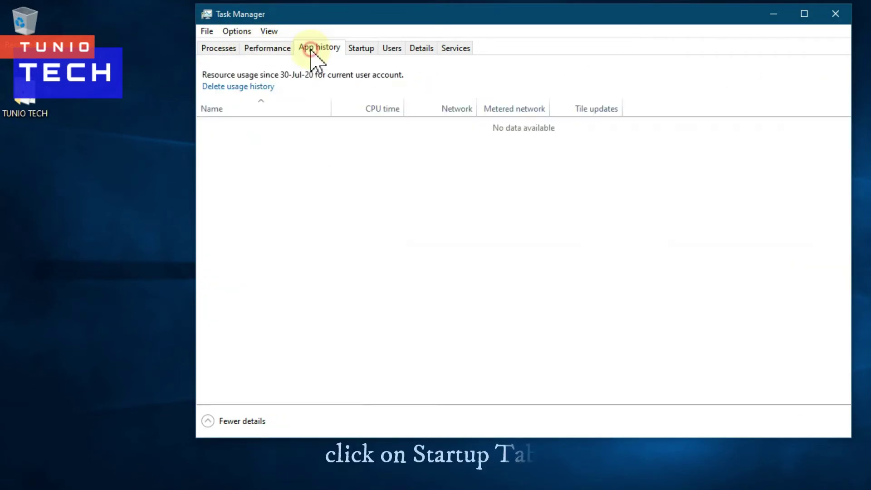
{"action": "left_click", "coordinate": [360, 48]}
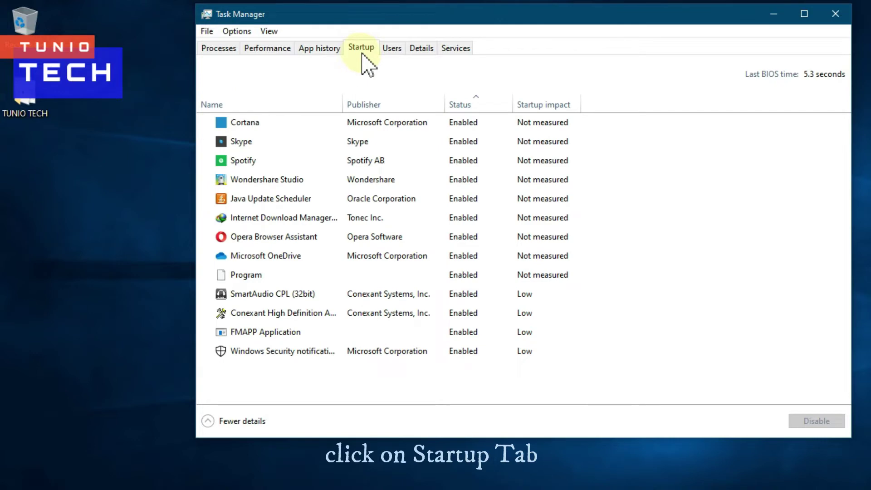
- Disable Cortana, Skype, Spotify, Wondershare Studio and Java Update Scheduler at startup
{"action": "left_click", "coordinate": [480, 126]}
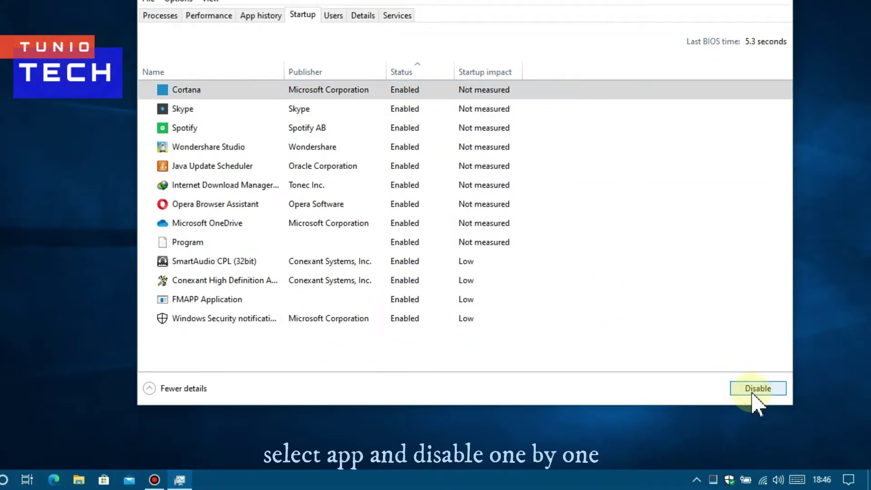
{"action": "left_click", "coordinate": [754, 423]}
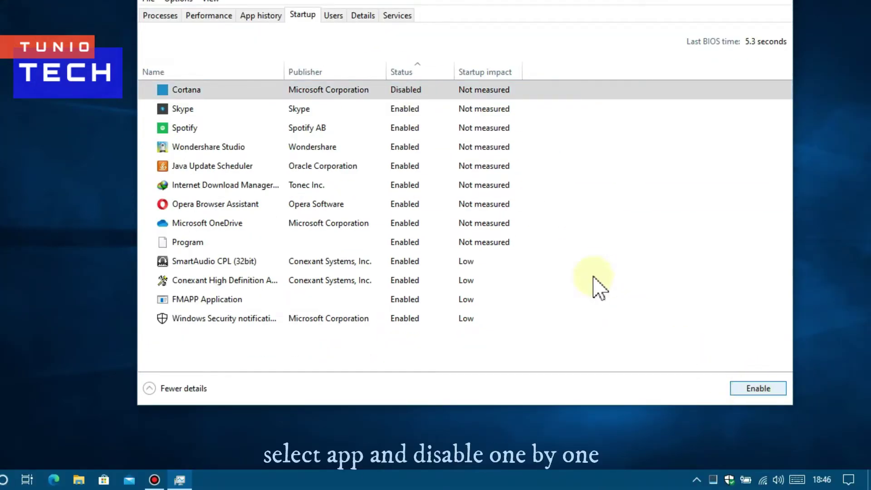
{"action": "left_click", "coordinate": [418, 113]}
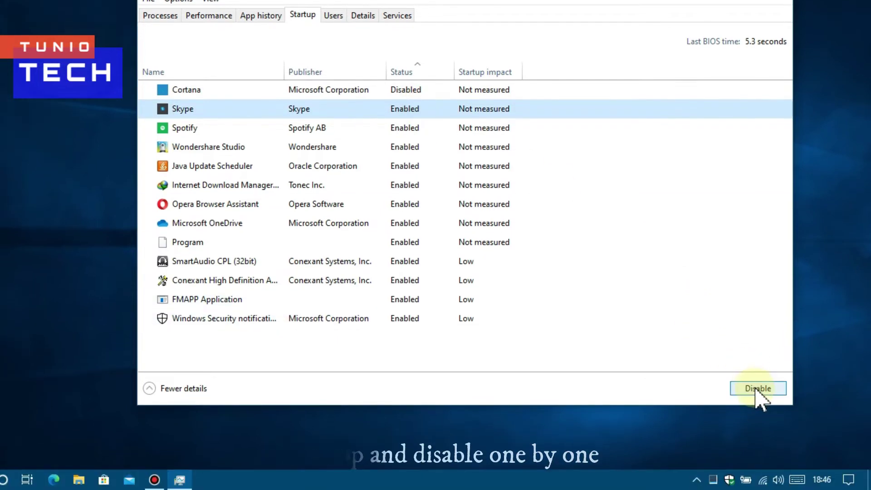
{"action": "left_click", "coordinate": [756, 390]}
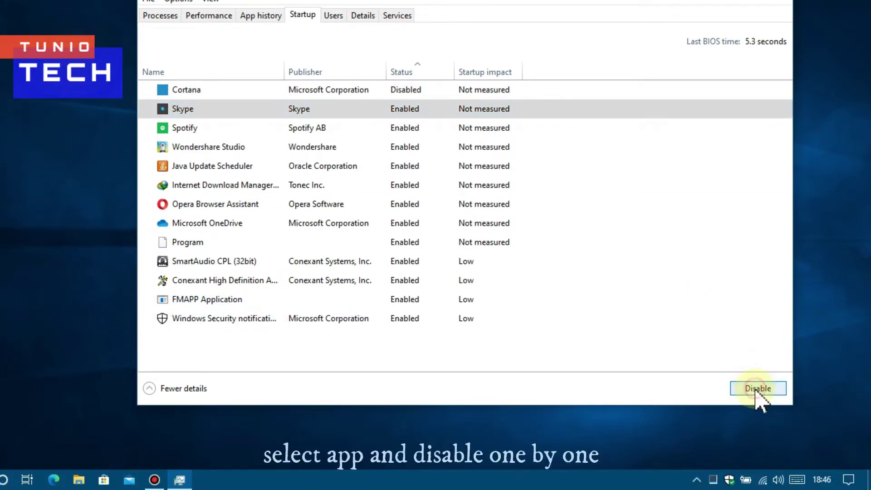
{"action": "left_click", "coordinate": [419, 135]}
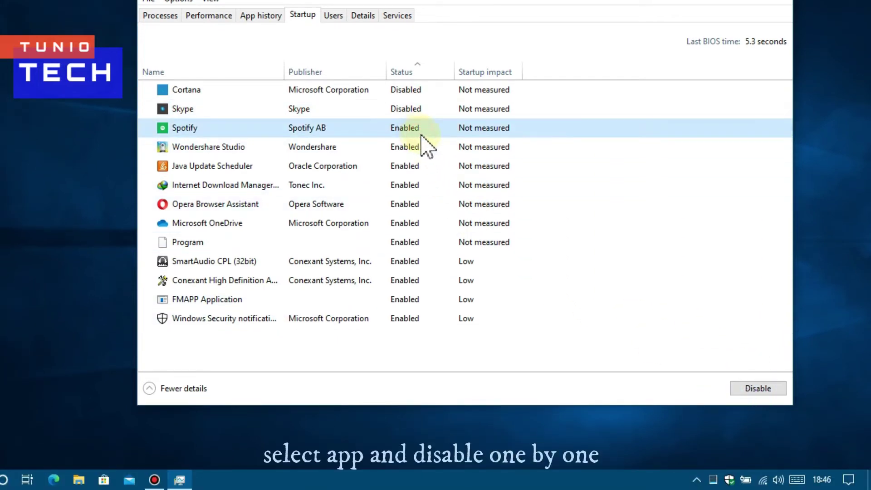
{"action": "left_click", "coordinate": [742, 392]}
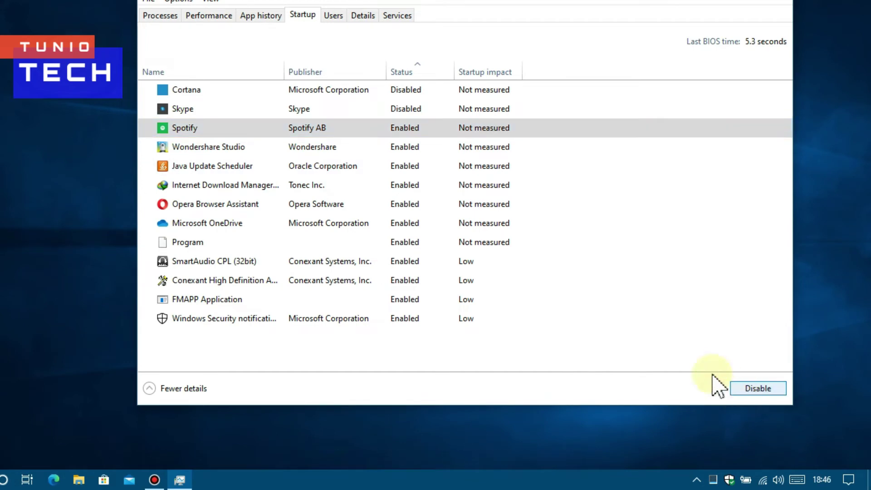
{"action": "left_click", "coordinate": [391, 150]}
{"action": "left_click", "coordinate": [752, 390]}
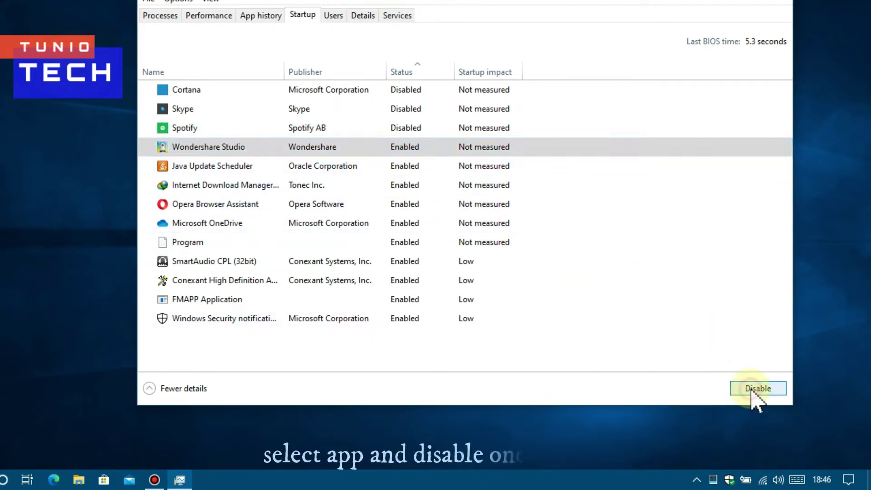
{"action": "left_click", "coordinate": [422, 171]}
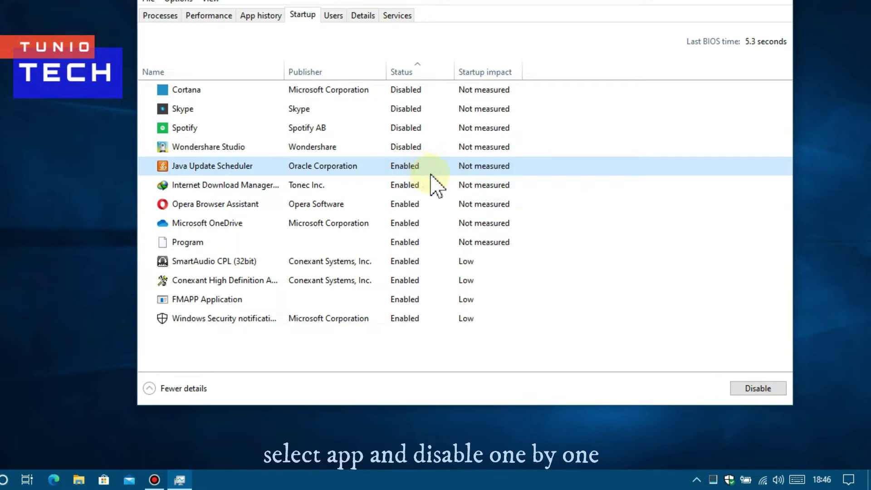
{"action": "left_click", "coordinate": [742, 392]}
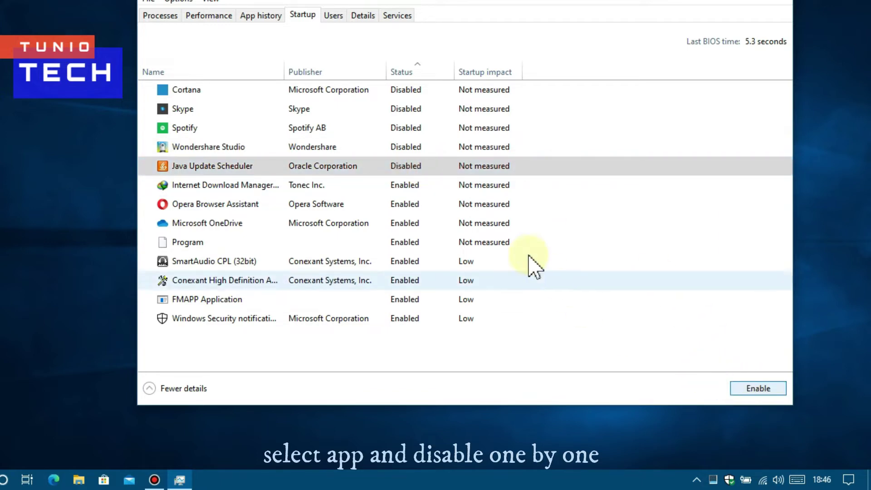
- Disable Internet Download Manager, Opera Browser Assistant, OneDrive, Program and SmartAudio CPL at startup
{"action": "left_click", "coordinate": [429, 185]}
{"action": "left_click", "coordinate": [762, 388]}
{"action": "left_click", "coordinate": [414, 205]}
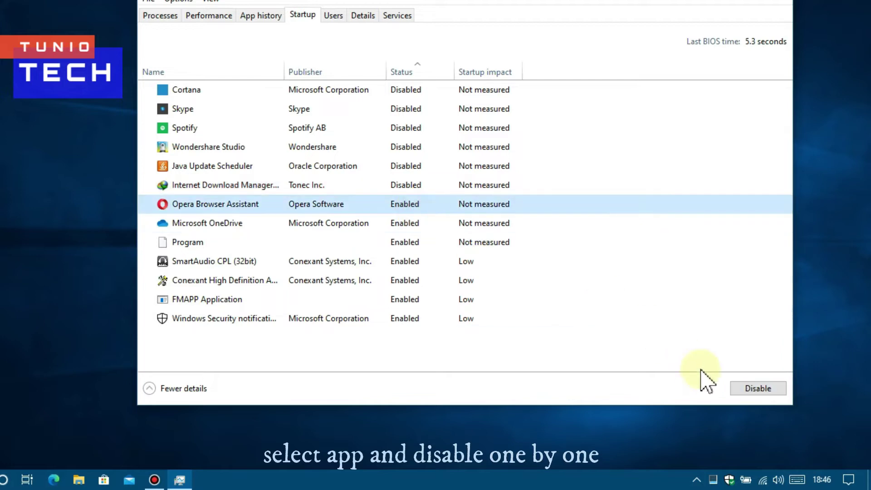
{"action": "left_click", "coordinate": [739, 391]}
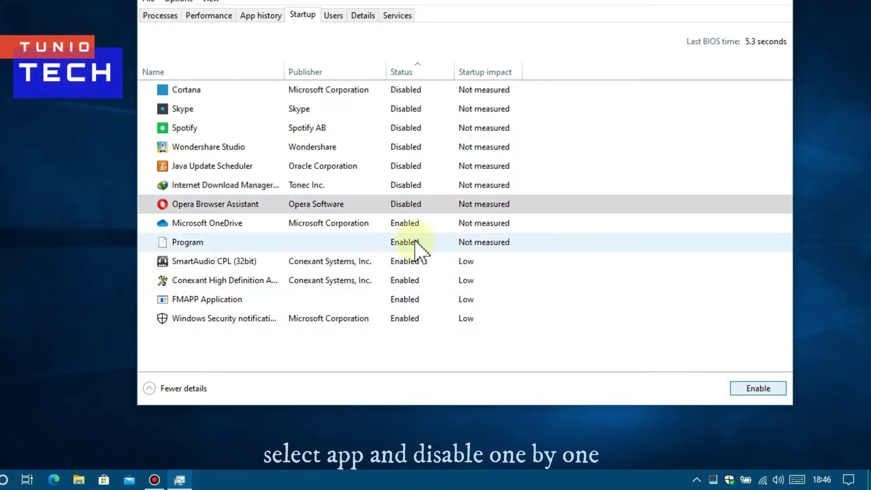
{"action": "left_click", "coordinate": [408, 225]}
{"action": "left_click", "coordinate": [739, 390]}
{"action": "left_click", "coordinate": [401, 243]}
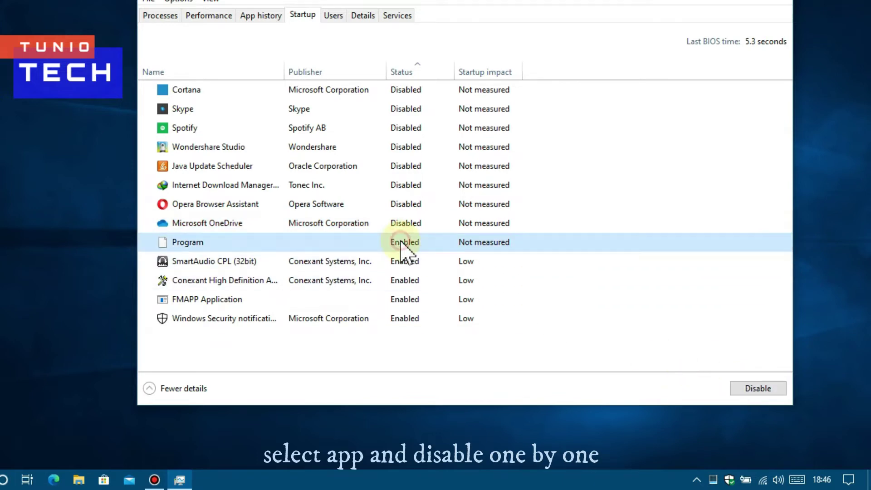
{"action": "left_click", "coordinate": [743, 390]}
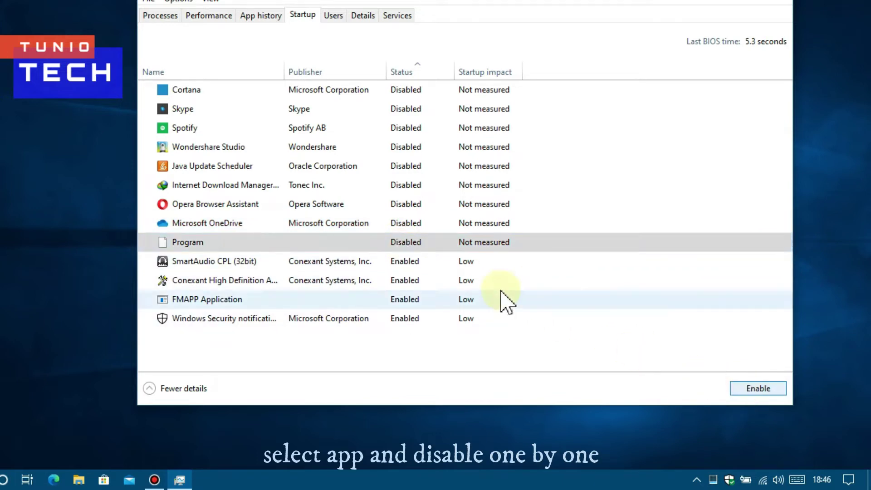
{"action": "left_click", "coordinate": [402, 262]}
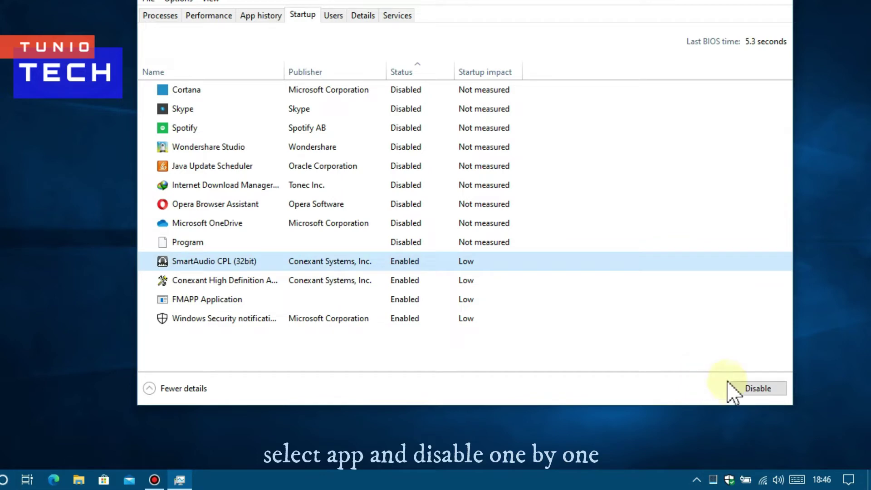
{"action": "left_click", "coordinate": [738, 389]}
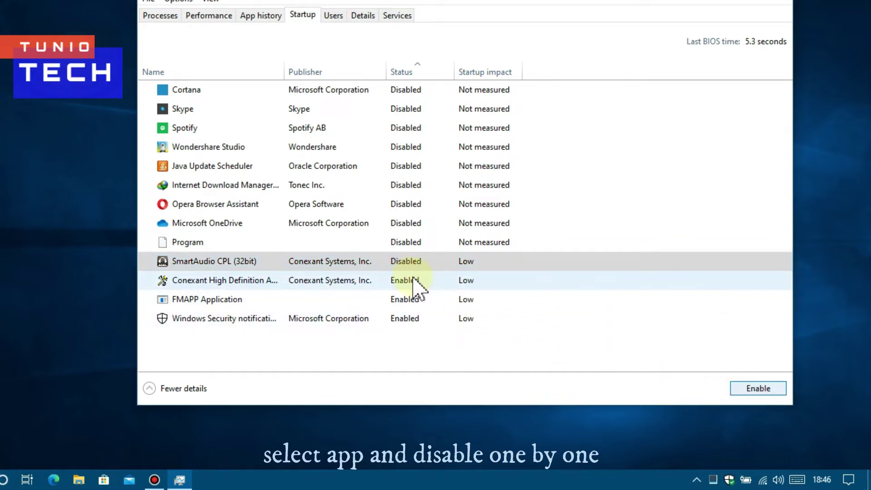
- Disable Conexant High Definition, FMAPP Application and Windows Security notification, then close Task Manager
{"action": "left_click", "coordinate": [407, 280]}
{"action": "left_click", "coordinate": [748, 390]}
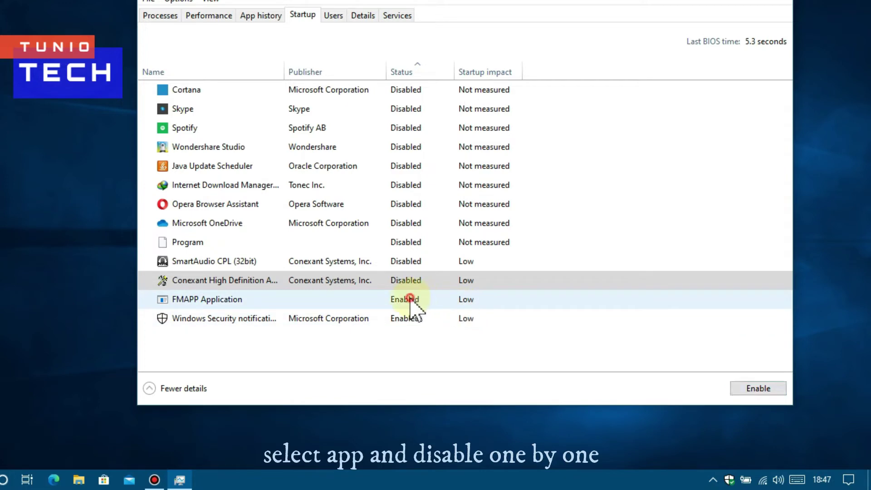
{"action": "left_click", "coordinate": [410, 299]}
{"action": "left_click", "coordinate": [747, 389]}
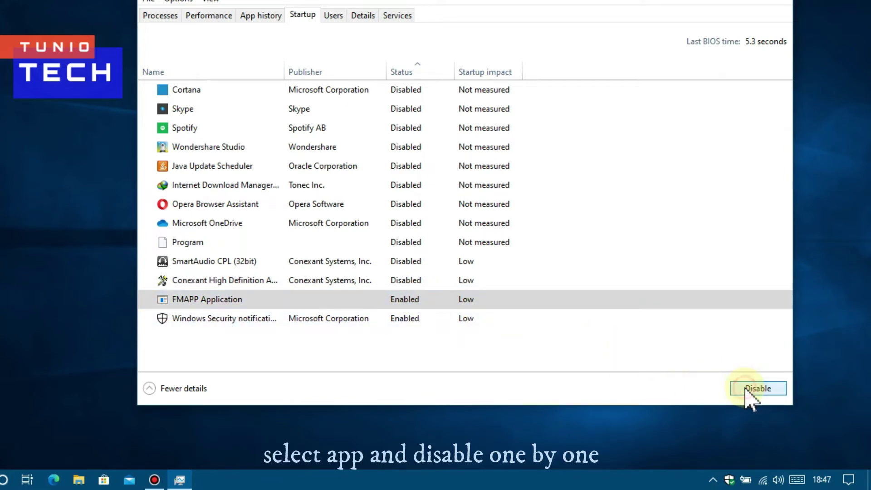
{"action": "left_click", "coordinate": [409, 318]}
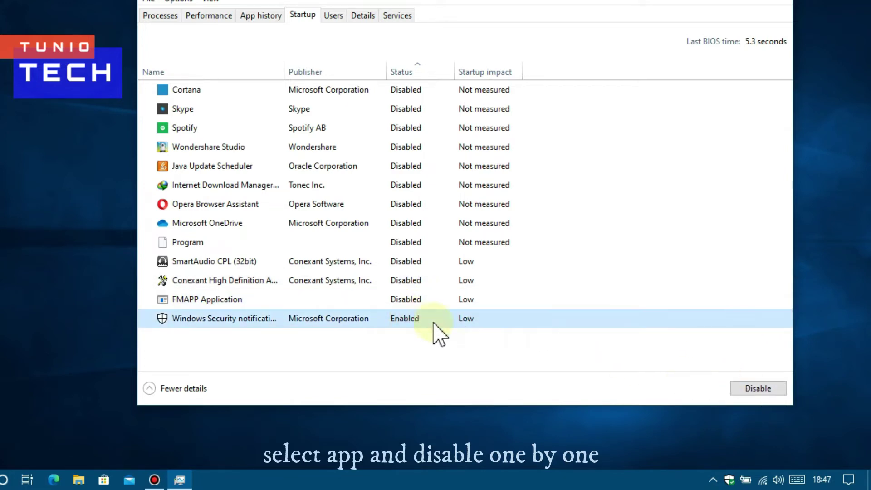
{"action": "left_click", "coordinate": [742, 391]}
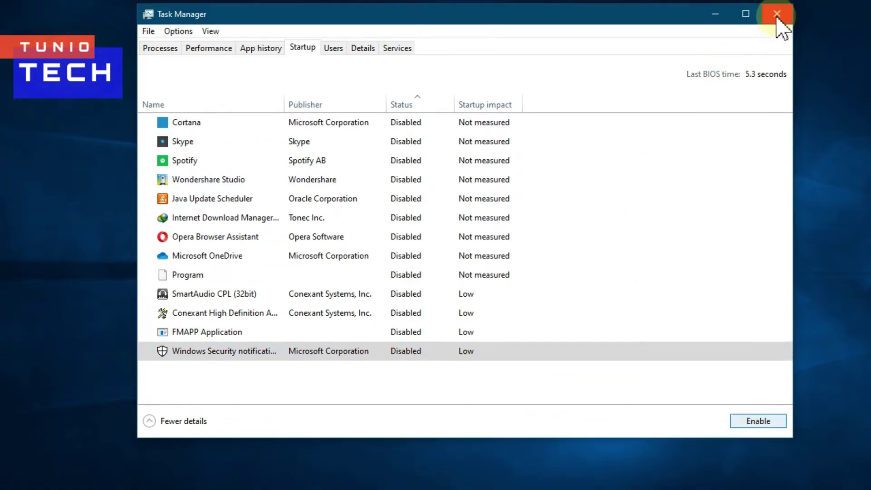
{"action": "left_click", "coordinate": [777, 16]}
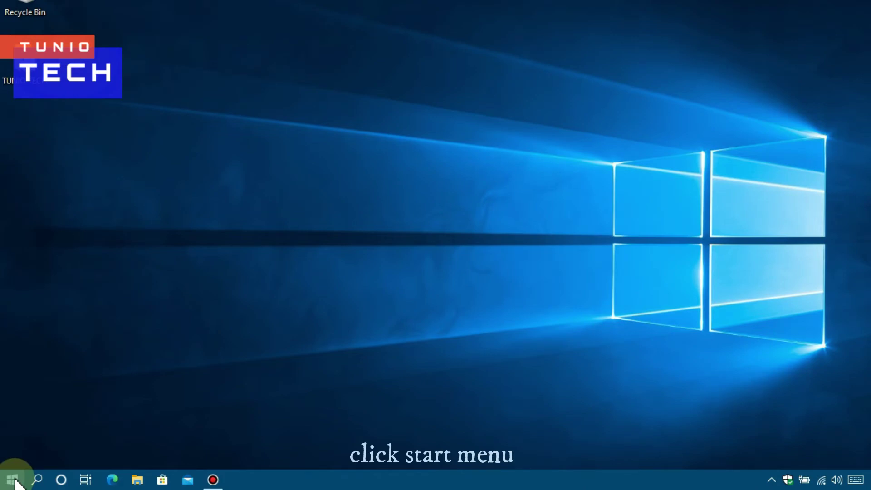
- Search 'view' and open View advanced system settings on the Advanced tab
{"action": "left_click", "coordinate": [13, 480]}
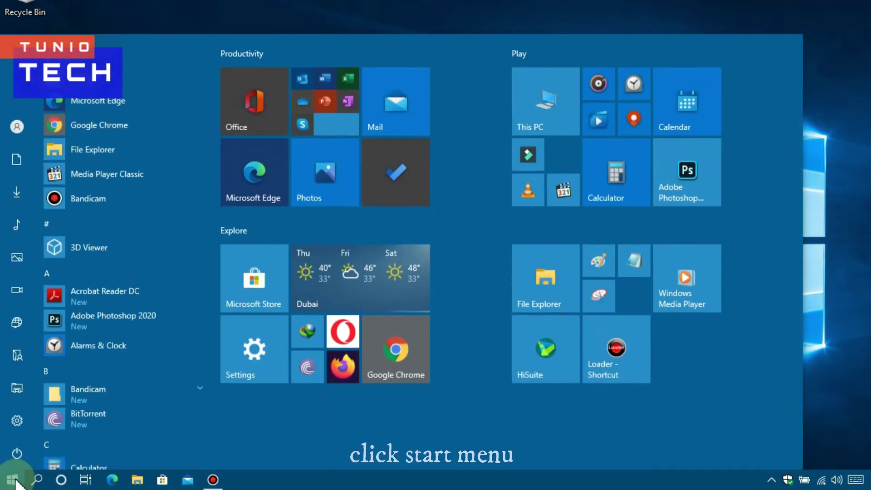
{"action": "left_click", "coordinate": [36, 481]}
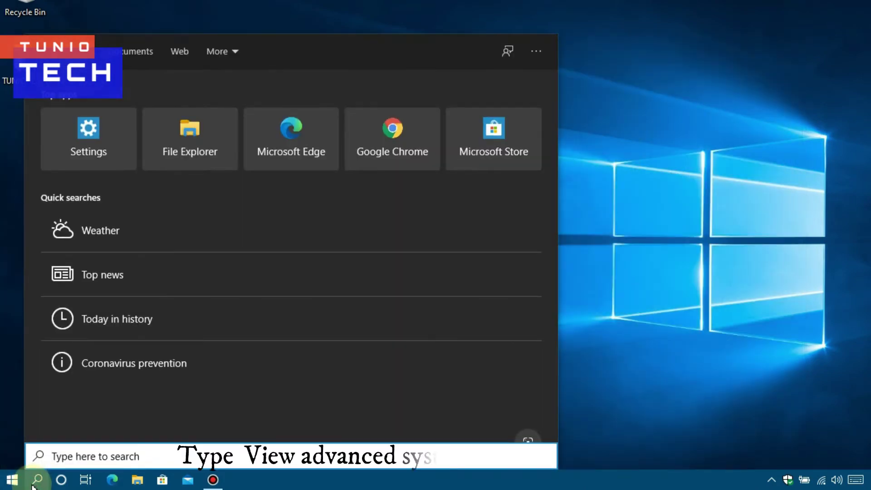
{"action": "type", "text": "view"}
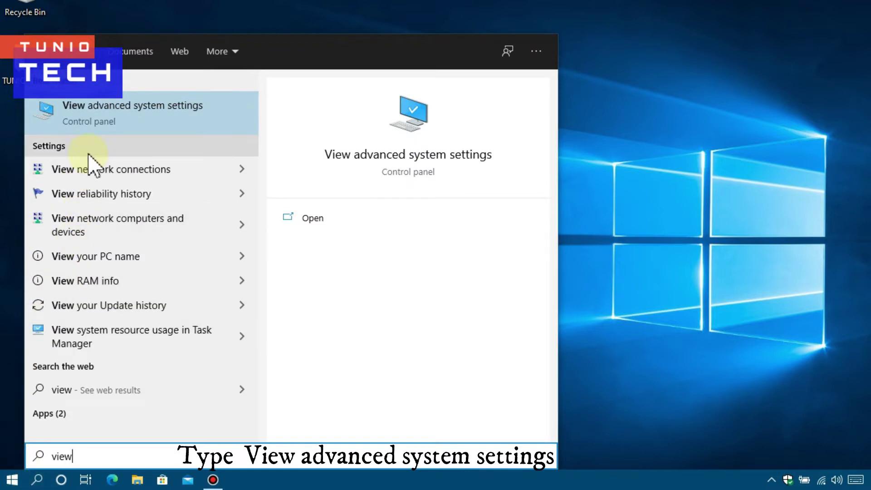
{"action": "left_click", "coordinate": [108, 125]}
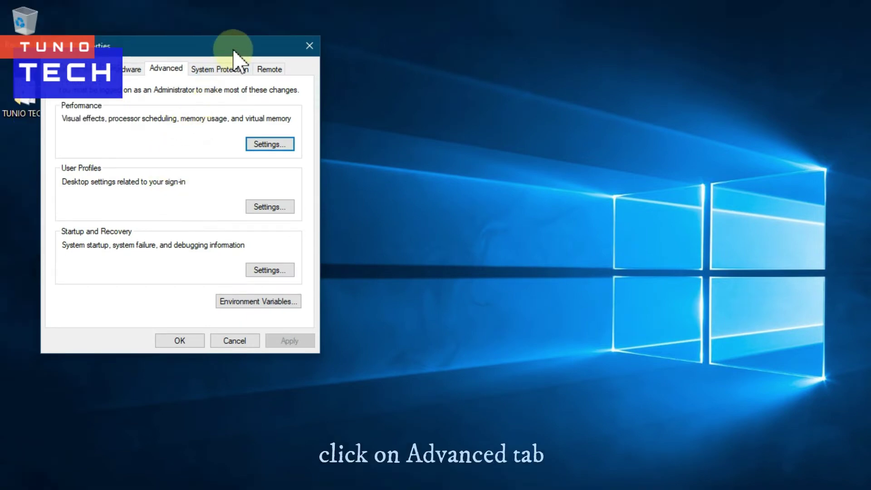
- Confirm Startup and Recovery with a 10-second OS list time and close System Properties
{"action": "left_click_drag", "start_coordinate": [233, 50], "coordinate": [426, 55]}
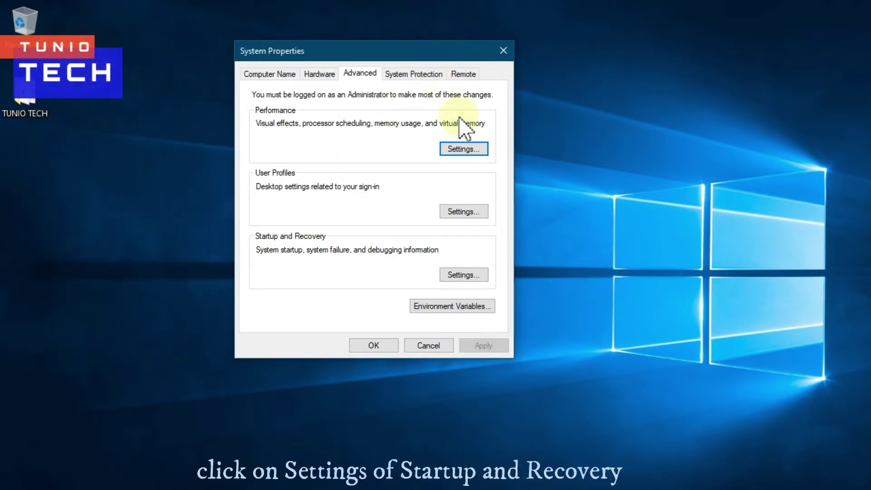
{"action": "left_click", "coordinate": [460, 274]}
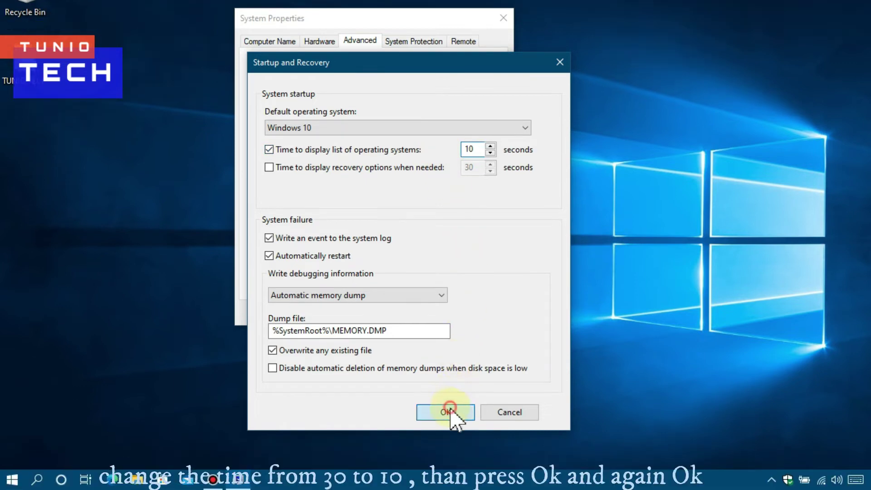
{"action": "left_click", "coordinate": [447, 445]}
{"action": "left_click", "coordinate": [386, 313]}
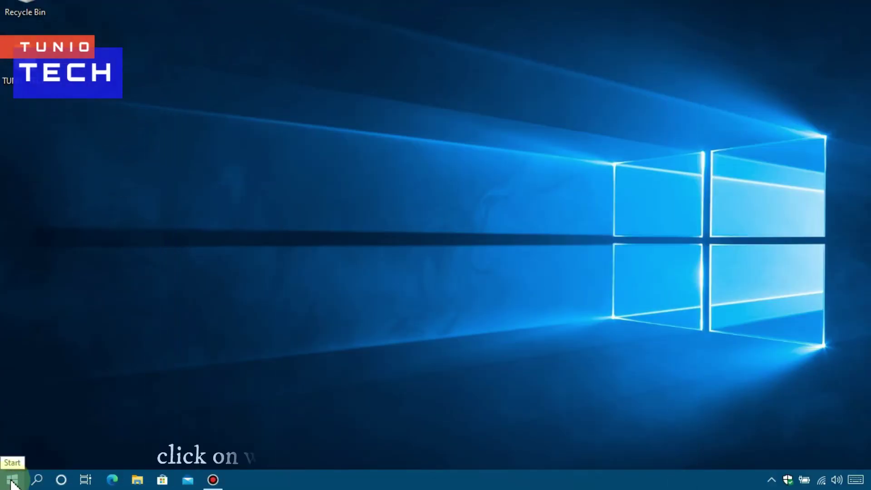
- Launch Disk Cleanup from a 'disk cleanup' search for the WINDOWS (C:) drive
{"action": "left_click", "coordinate": [11, 483]}
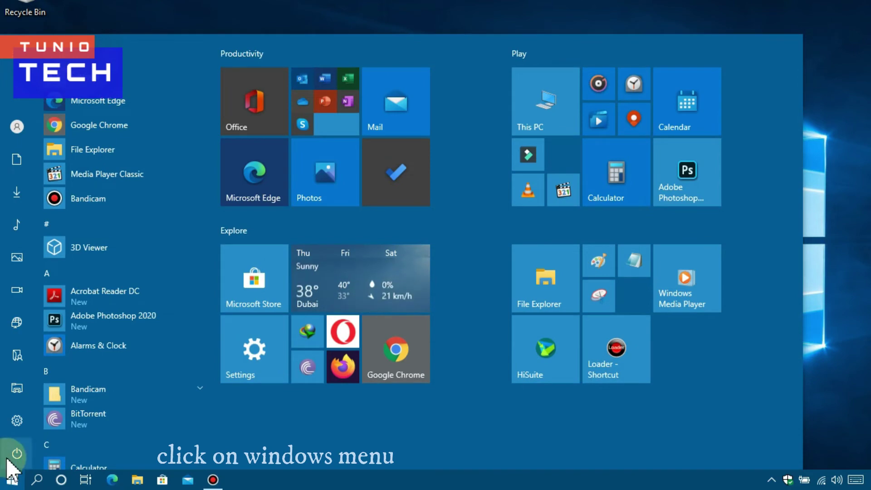
{"action": "left_click", "coordinate": [37, 480]}
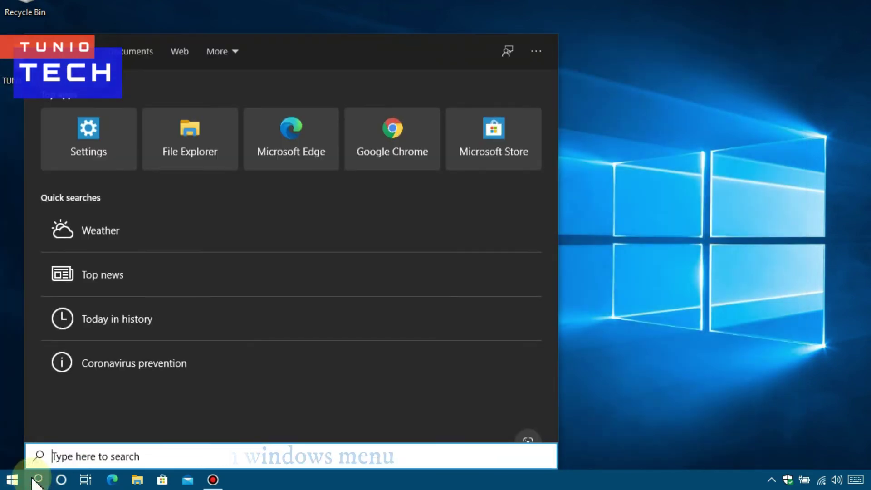
{"action": "type", "text": "disk"}
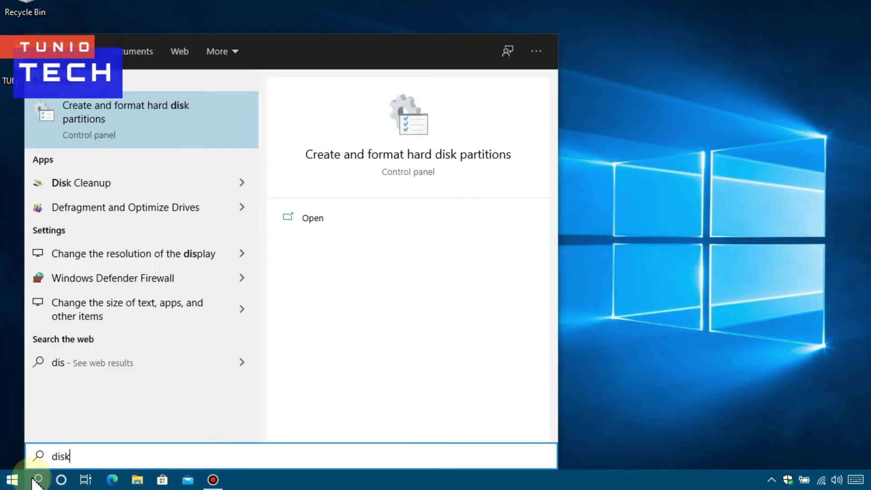
{"action": "type", "text": " clean"}
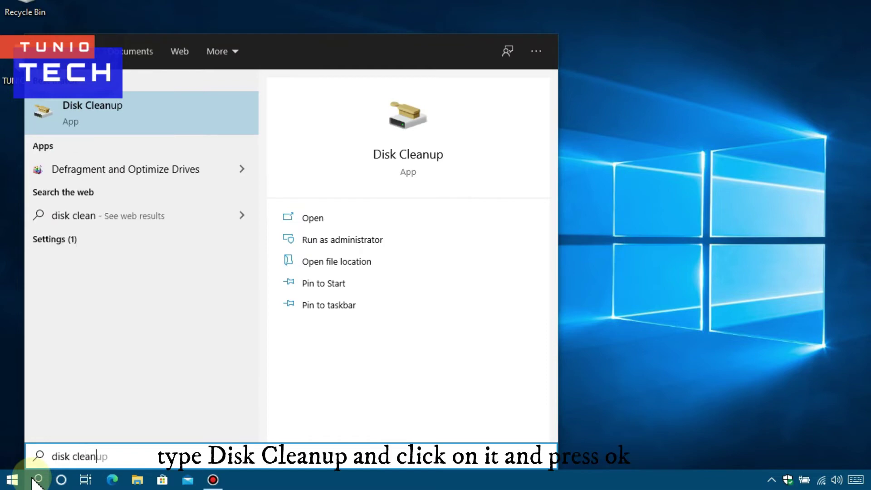
{"action": "type", "text": "up"}
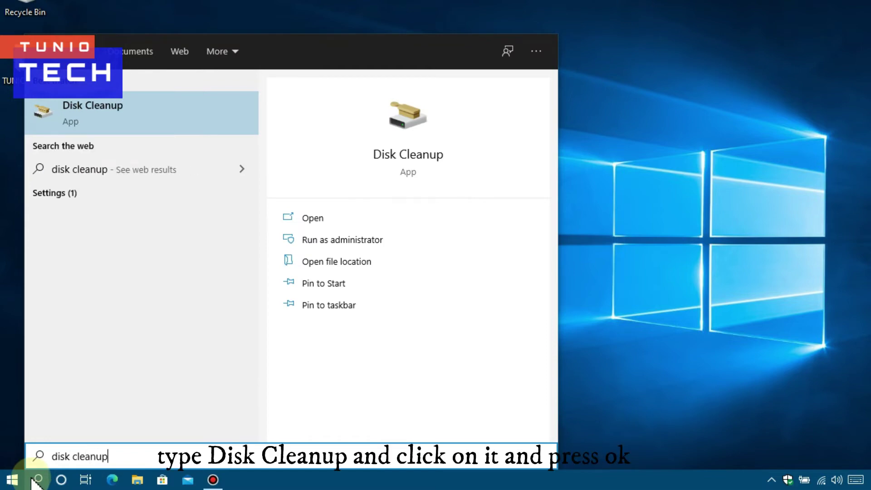
{"action": "left_click", "coordinate": [128, 133]}
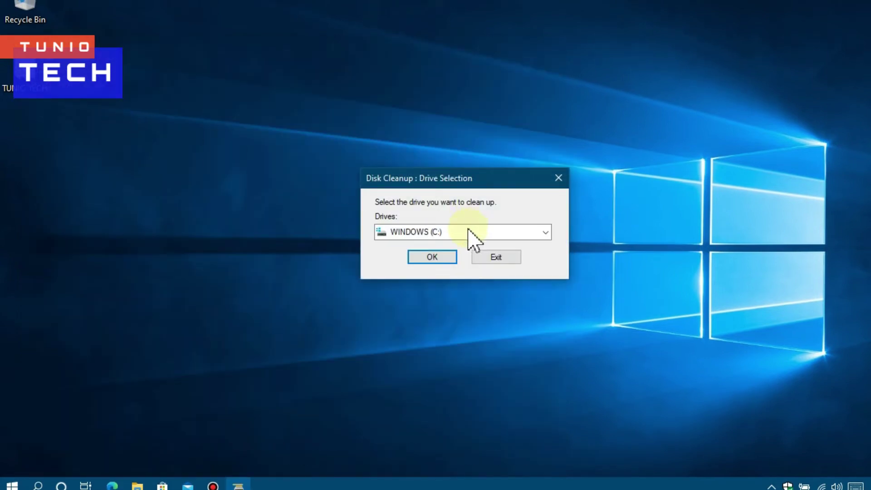
{"action": "left_click", "coordinate": [446, 257]}
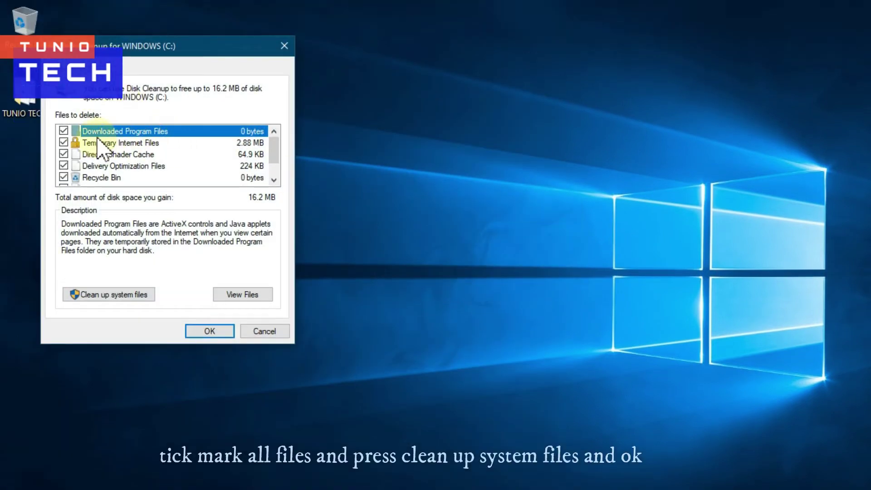
- Tick all file types, then rescan C: including system files (19.9 MB)
{"action": "left_click", "coordinate": [97, 142]}
{"action": "left_click", "coordinate": [97, 131]}
{"action": "left_click", "coordinate": [97, 154]}
{"action": "left_click", "coordinate": [97, 165]}
{"action": "scroll", "coordinate": [98, 178], "scroll_direction": "down", "scroll_amount": 1}
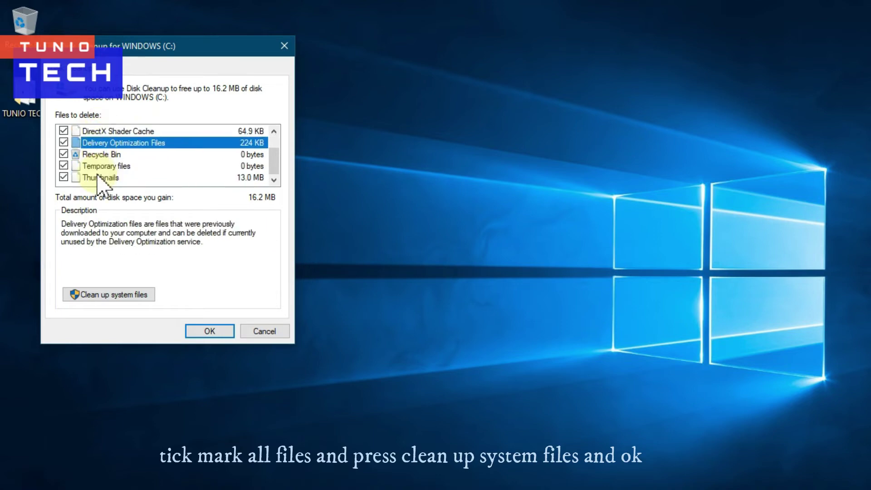
{"action": "left_click", "coordinate": [113, 178]}
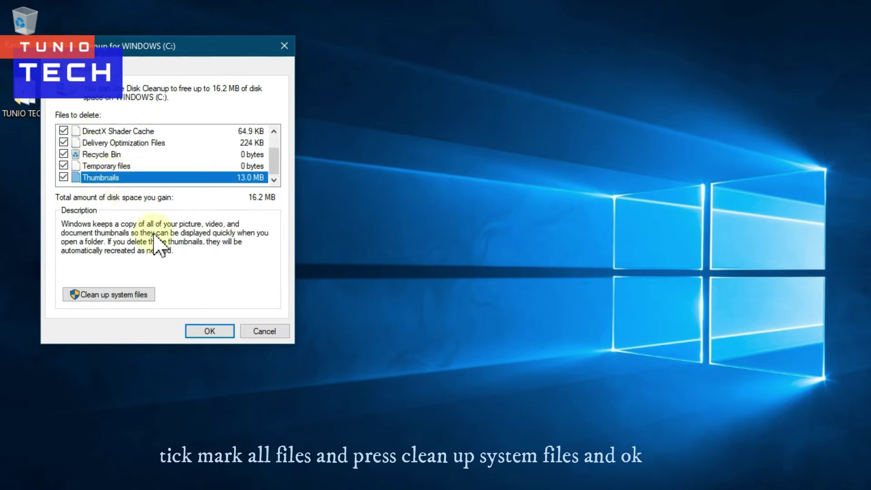
{"action": "left_click", "coordinate": [123, 295]}
{"action": "left_click", "coordinate": [431, 284]}
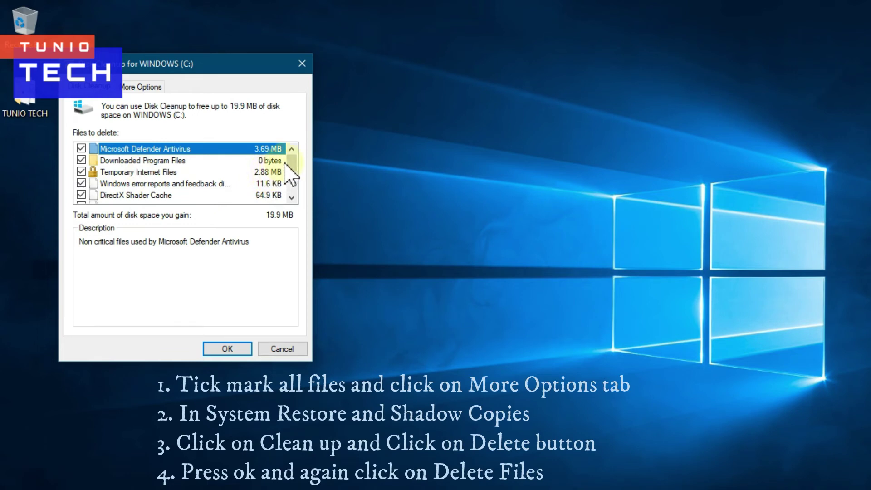
- Tick every file category, including Recycle Bin, Temporary files and Thumbnails
{"action": "left_click", "coordinate": [124, 160]}
{"action": "left_click", "coordinate": [124, 172]}
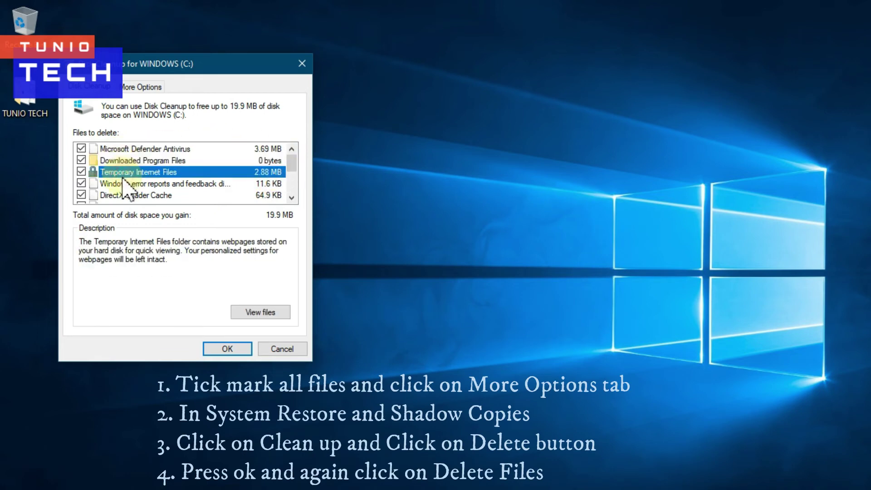
{"action": "scroll", "coordinate": [122, 179], "scroll_direction": "down", "scroll_amount": 3}
{"action": "left_click", "coordinate": [122, 195]}
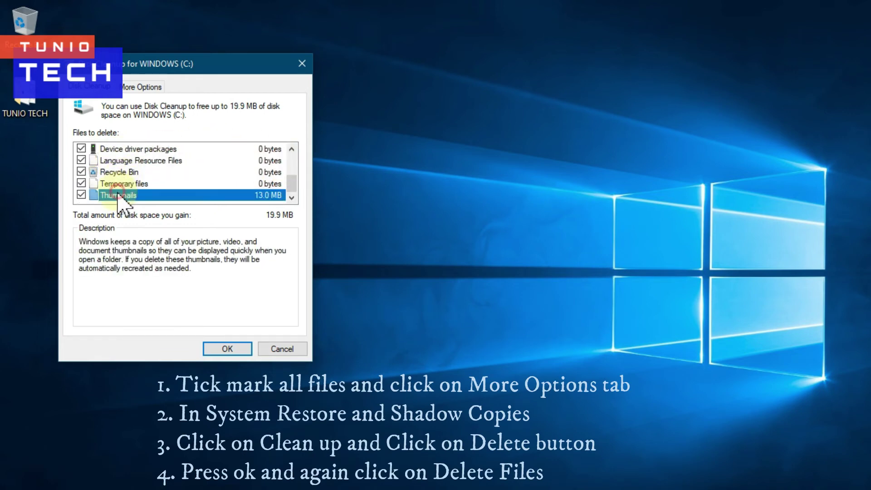
{"action": "left_click", "coordinate": [123, 183]}
{"action": "left_click", "coordinate": [122, 172]}
{"action": "scroll", "coordinate": [125, 180], "scroll_direction": "up", "scroll_amount": 1}
{"action": "scroll", "coordinate": [124, 179], "scroll_direction": "up", "scroll_amount": 2}
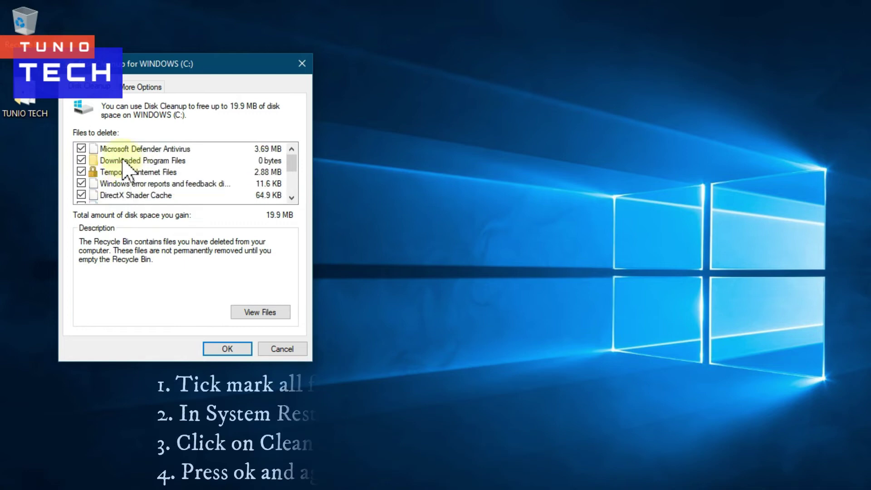
- Delete all but the latest restore point, then permanently delete the ticked files
{"action": "left_click", "coordinate": [141, 86]}
{"action": "left_click", "coordinate": [255, 281]}
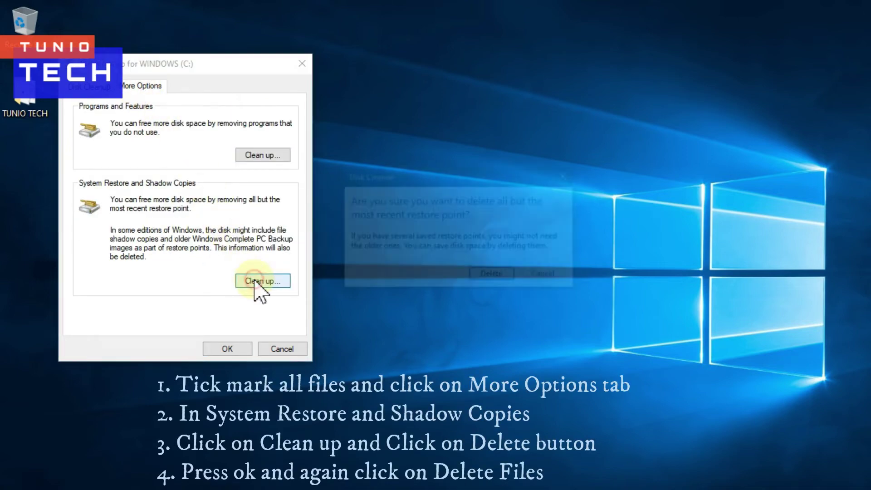
{"action": "left_click", "coordinate": [505, 275]}
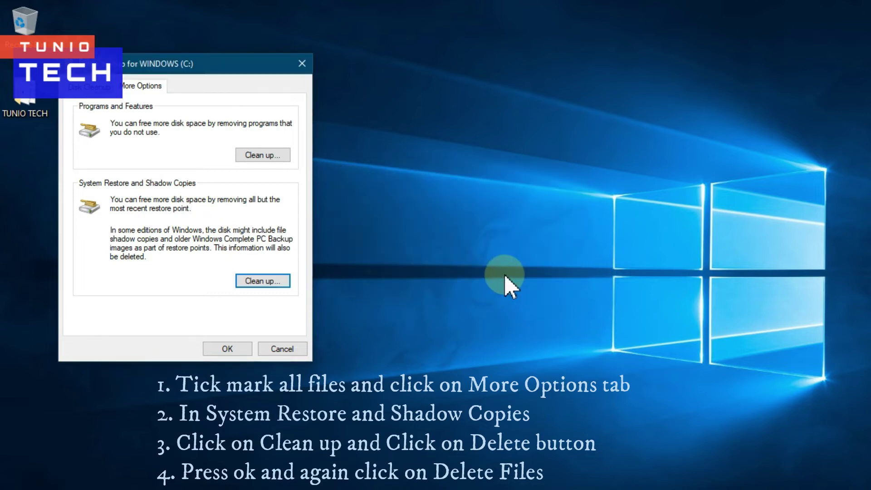
{"action": "left_click", "coordinate": [227, 348]}
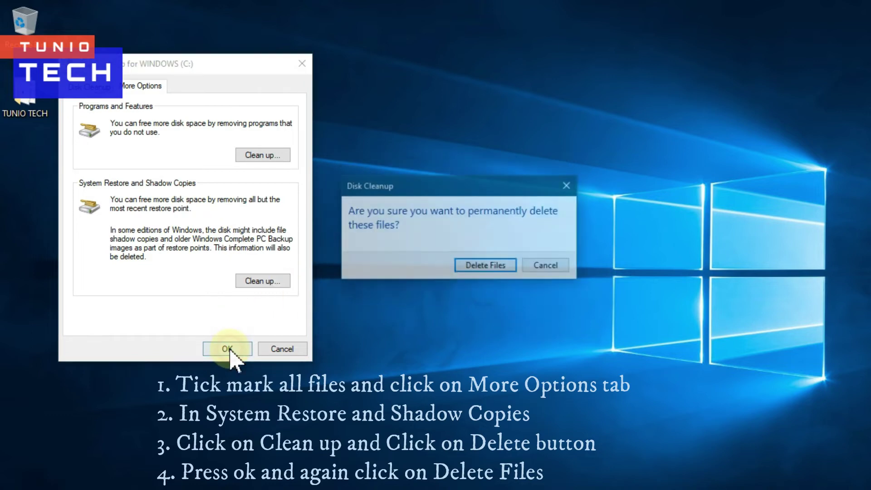
{"action": "left_click", "coordinate": [488, 267]}
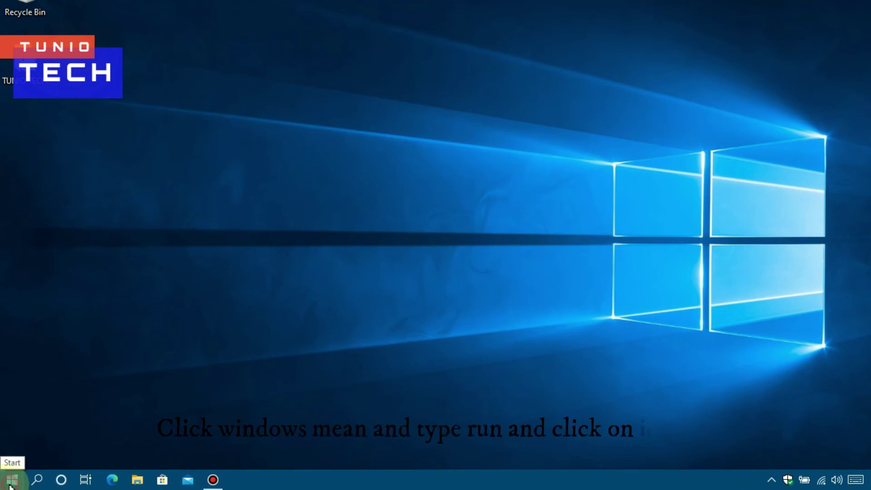
- Open the C:\Windows\Temp folder by running 'temp' from the Run dialog
{"action": "left_click", "coordinate": [10, 485]}
{"action": "left_click", "coordinate": [36, 480]}
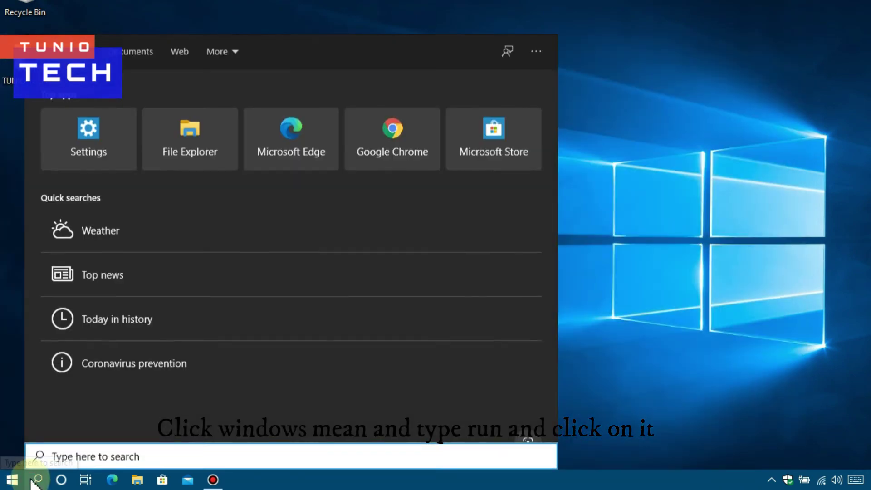
{"action": "type", "text": "run"}
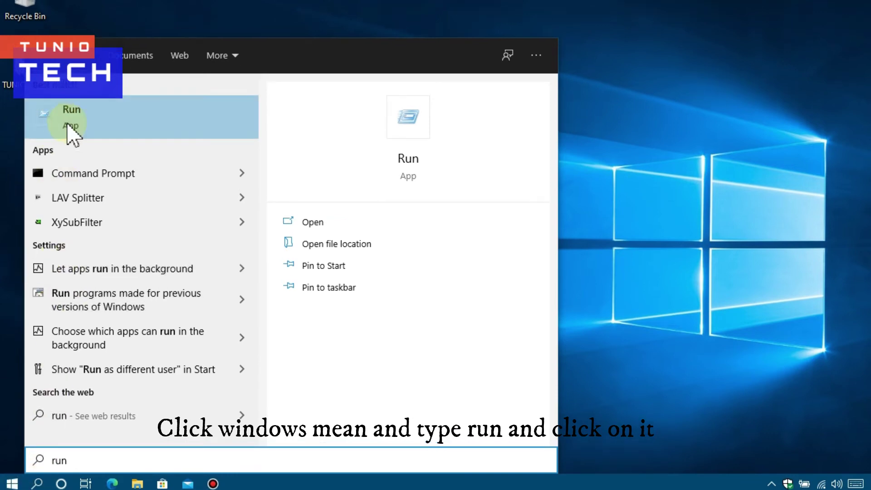
{"action": "left_click", "coordinate": [101, 122]}
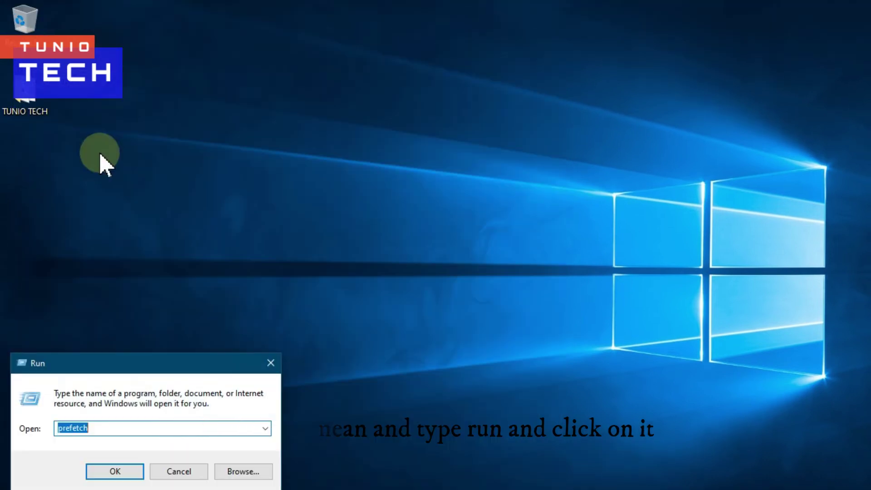
{"action": "type", "text": "t"}
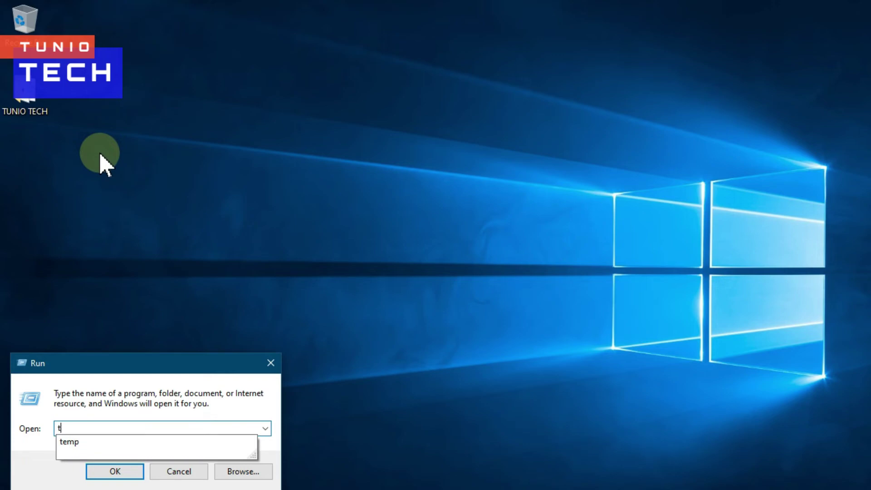
{"action": "type", "text": "emp"}
{"action": "key", "text": "Return"}
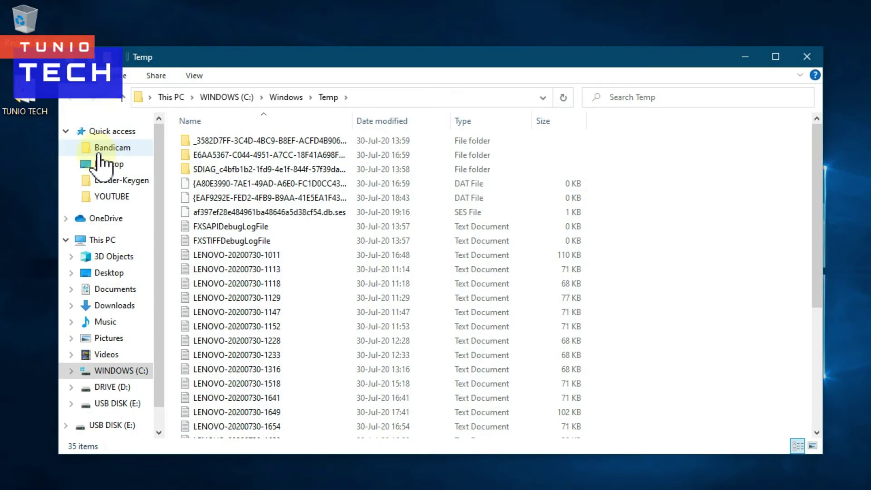
- Delete all 35 Temp items, skipping the in-use files, and close the folder
{"action": "left_click", "coordinate": [629, 135]}
{"action": "left_click_drag", "start_coordinate": [630, 135], "coordinate": [233, 477]}
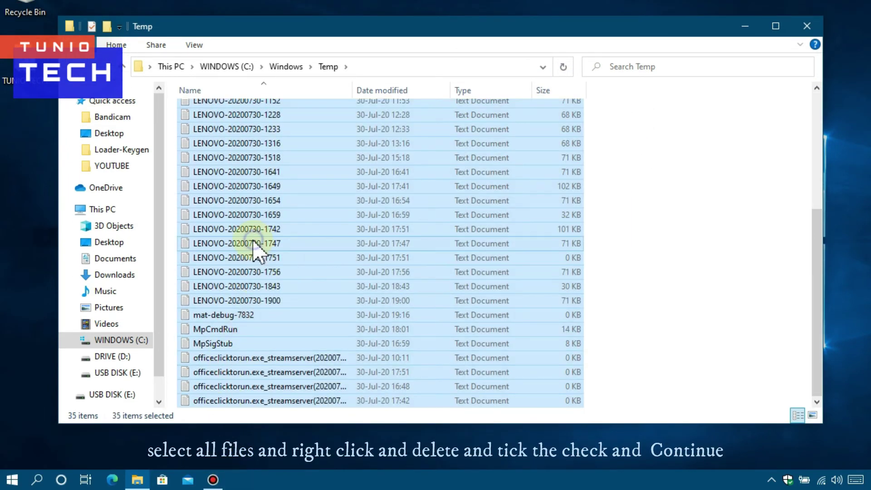
{"action": "right_click", "coordinate": [254, 244]}
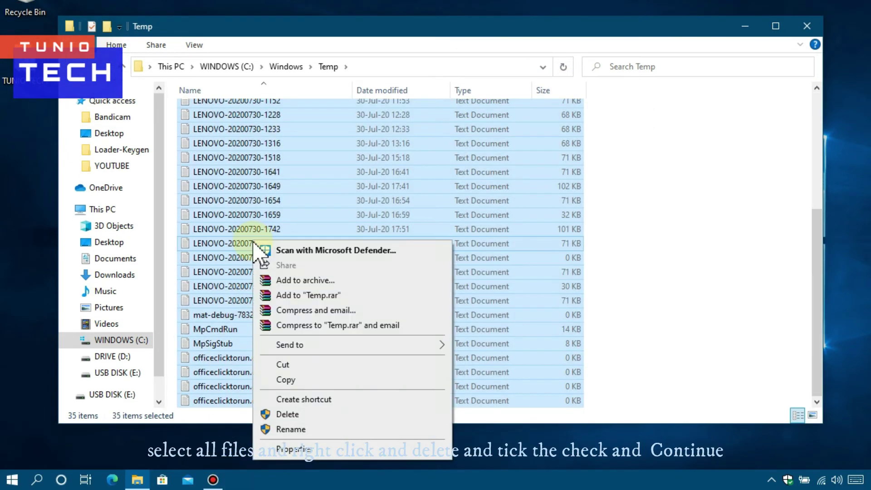
{"action": "left_click", "coordinate": [299, 416]}
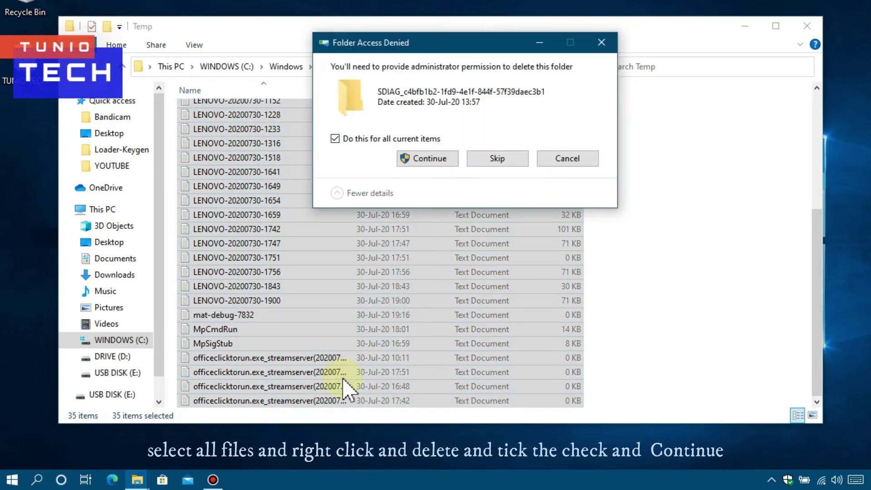
{"action": "left_click", "coordinate": [427, 160]}
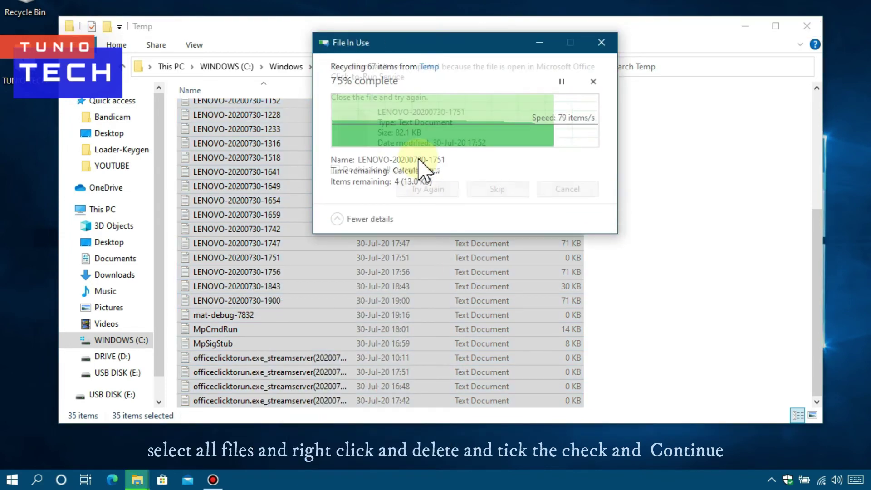
{"action": "left_click", "coordinate": [408, 169]}
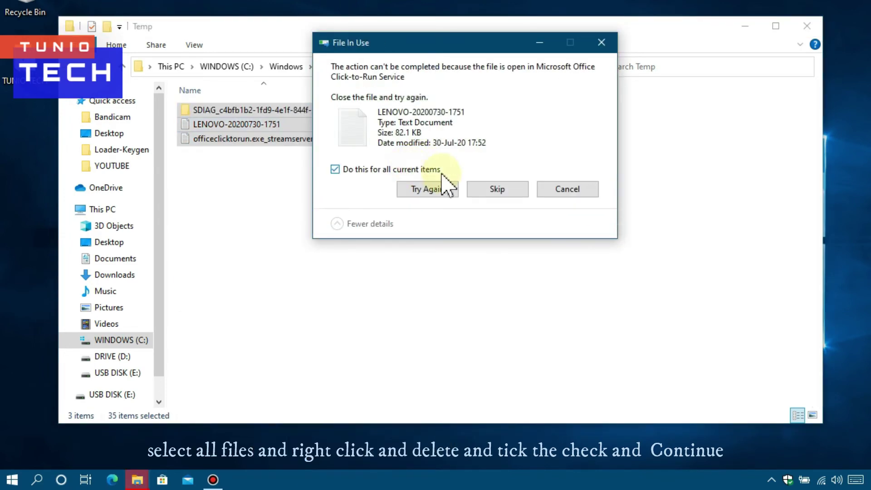
{"action": "left_click", "coordinate": [499, 190]}
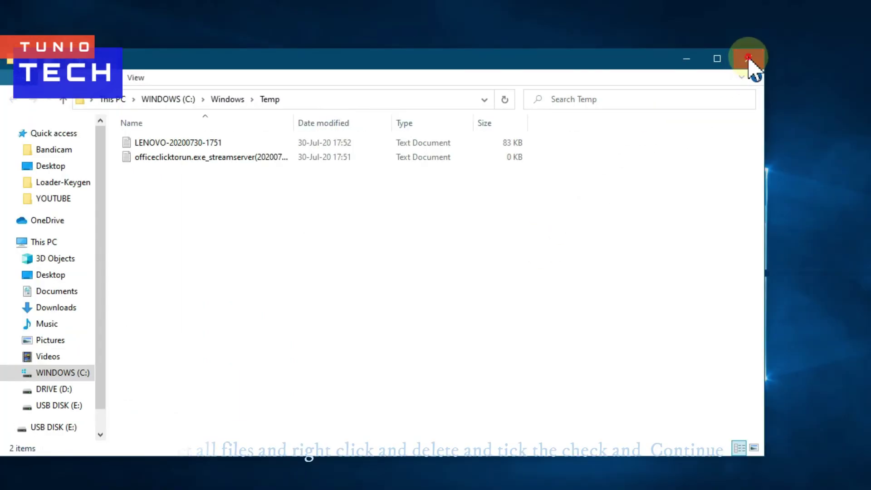
{"action": "left_click", "coordinate": [748, 58]}
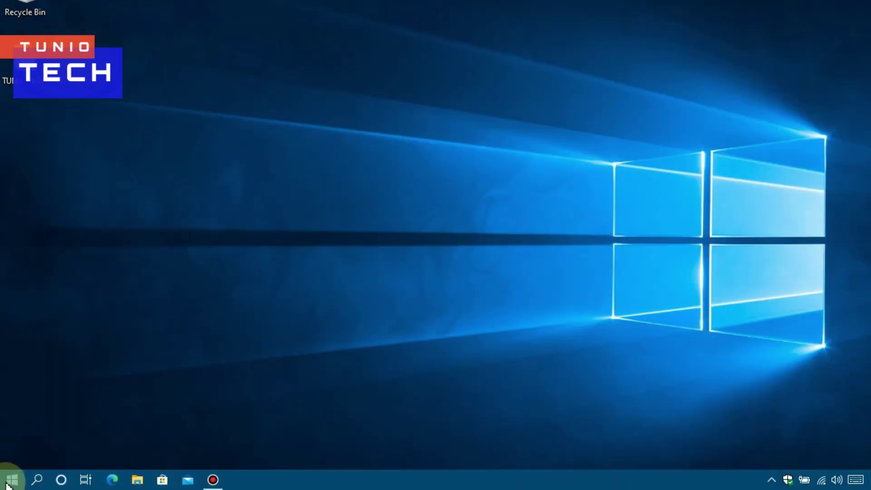
- Open the user's %temp% folder from the Run dialog
{"action": "left_click", "coordinate": [12, 480]}
{"action": "left_click", "coordinate": [36, 480]}
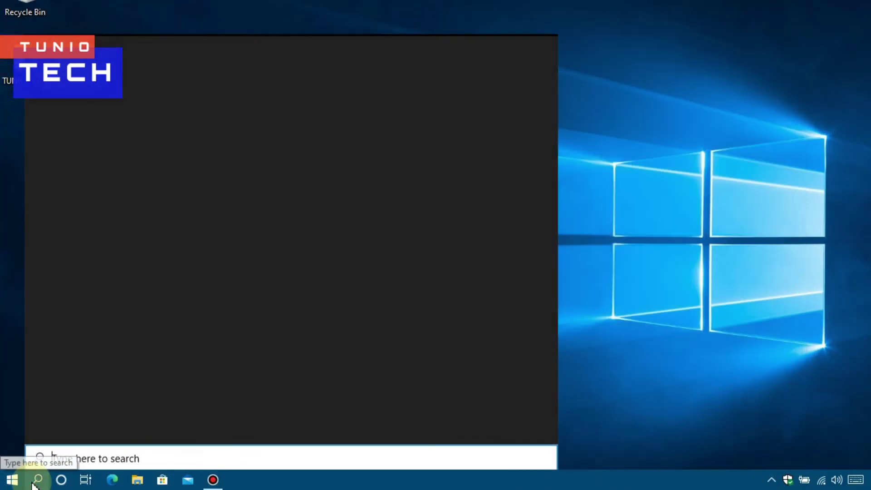
{"action": "type", "text": "r"}
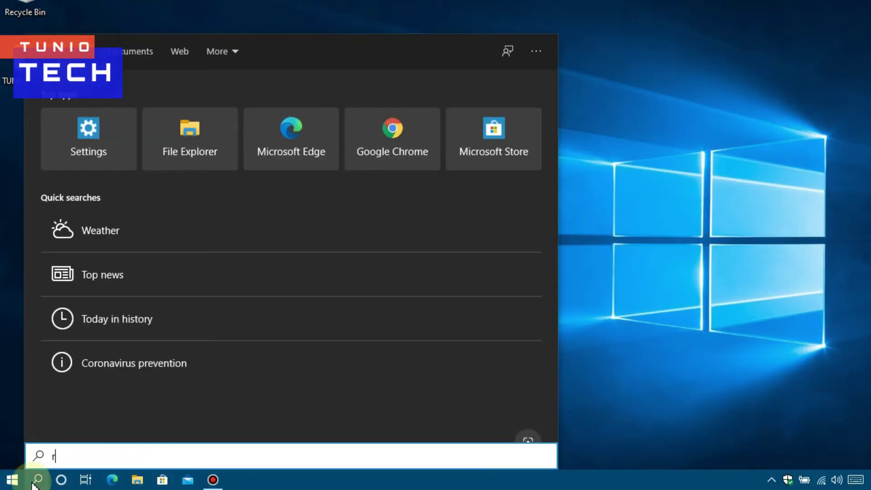
{"action": "type", "text": "un"}
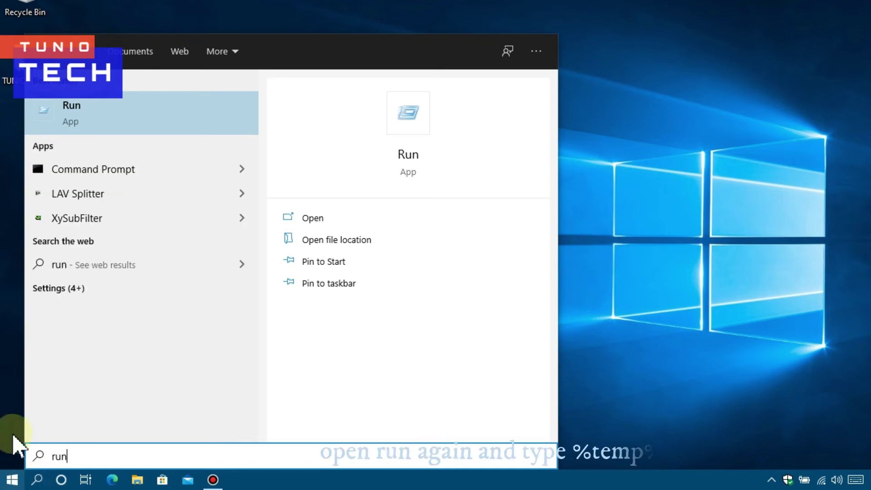
{"action": "left_click", "coordinate": [139, 129]}
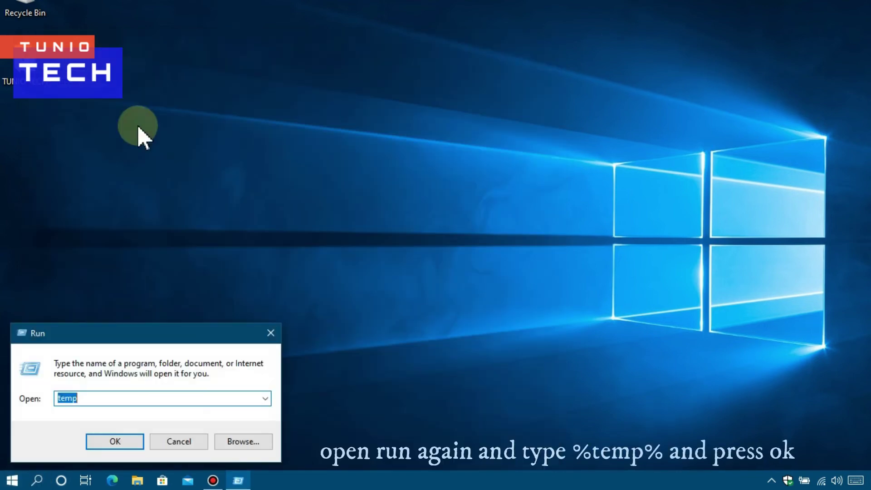
{"action": "type", "text": "%"}
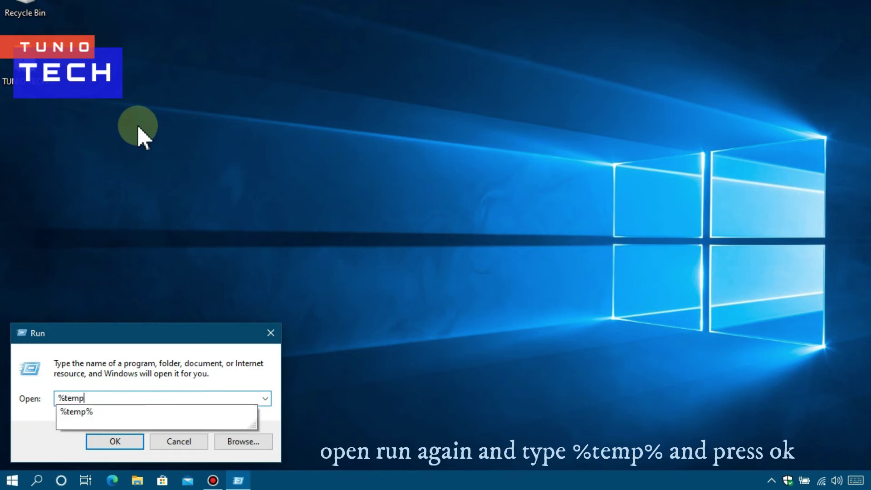
{"action": "key", "text": "Escape"}
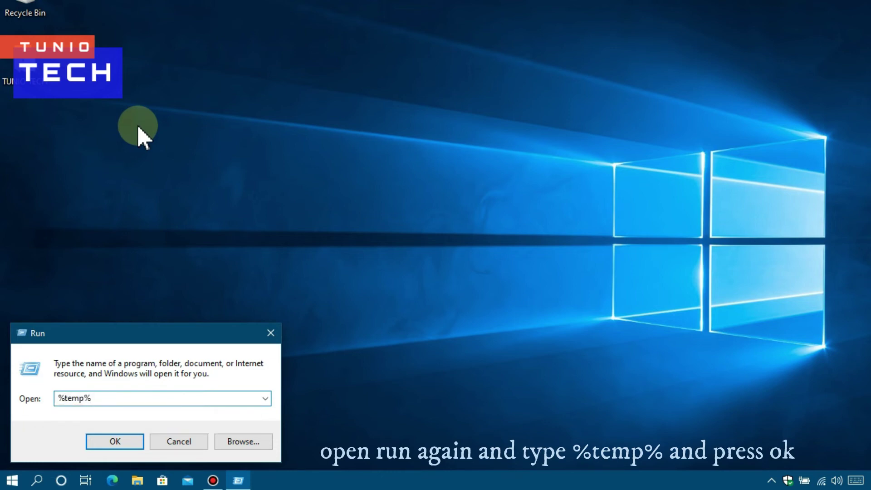
{"action": "left_click", "coordinate": [104, 443]}
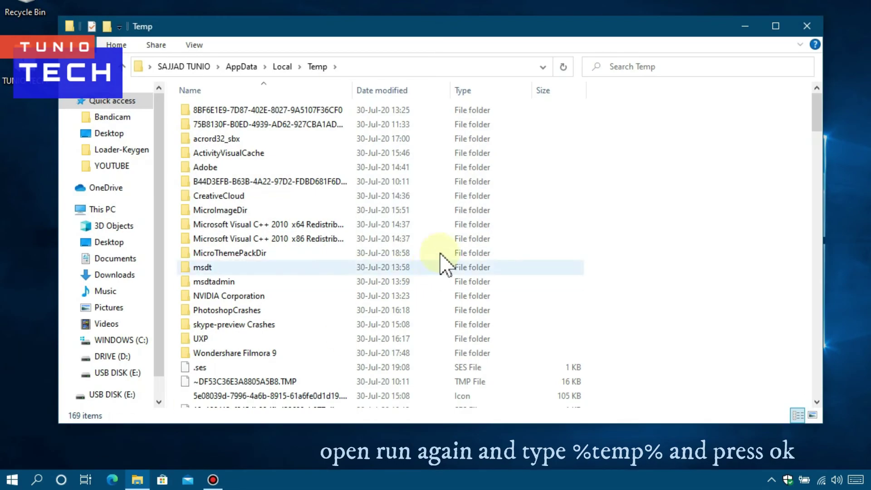
- Delete all 169 items in AppData\Local\Temp with administrator permission and close the window
{"action": "left_click_drag", "start_coordinate": [508, 119], "coordinate": [308, 481]}
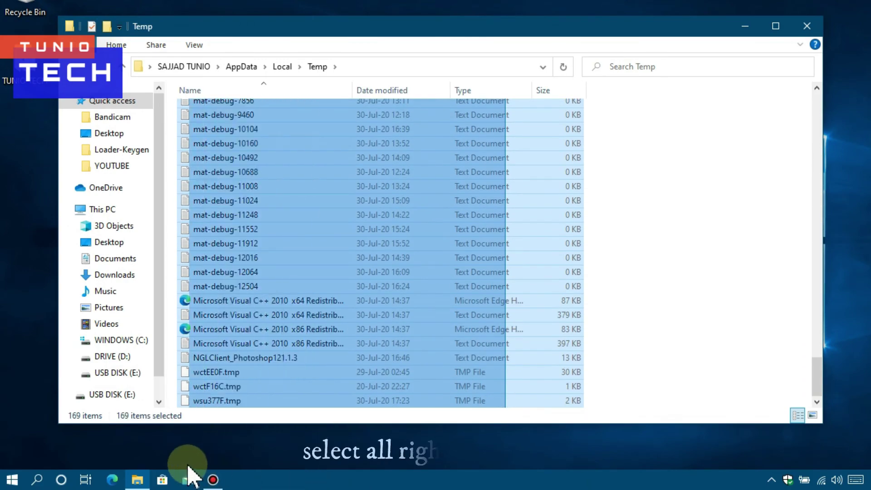
{"action": "left_click", "coordinate": [187, 468]}
{"action": "right_click", "coordinate": [237, 240]}
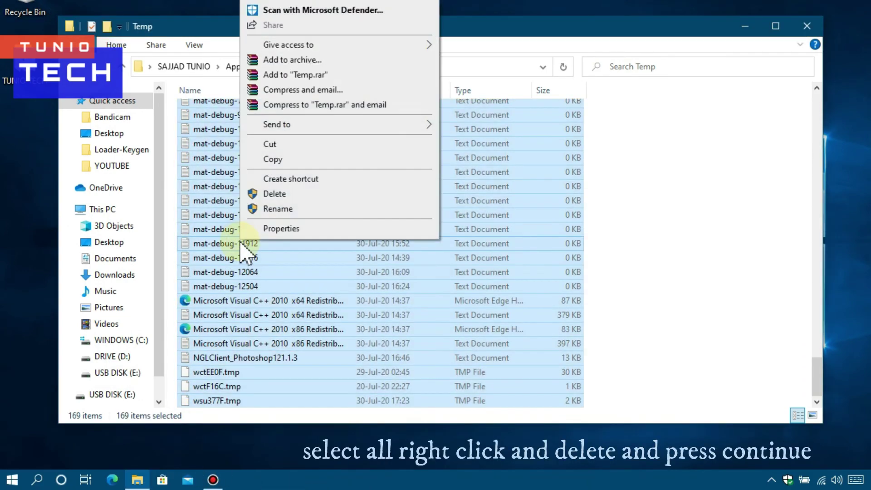
{"action": "left_click", "coordinate": [268, 196]}
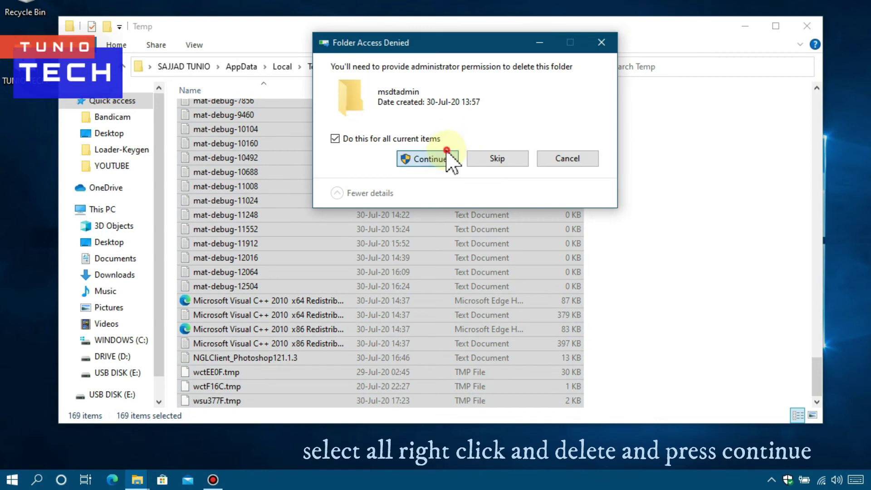
{"action": "left_click", "coordinate": [429, 159]}
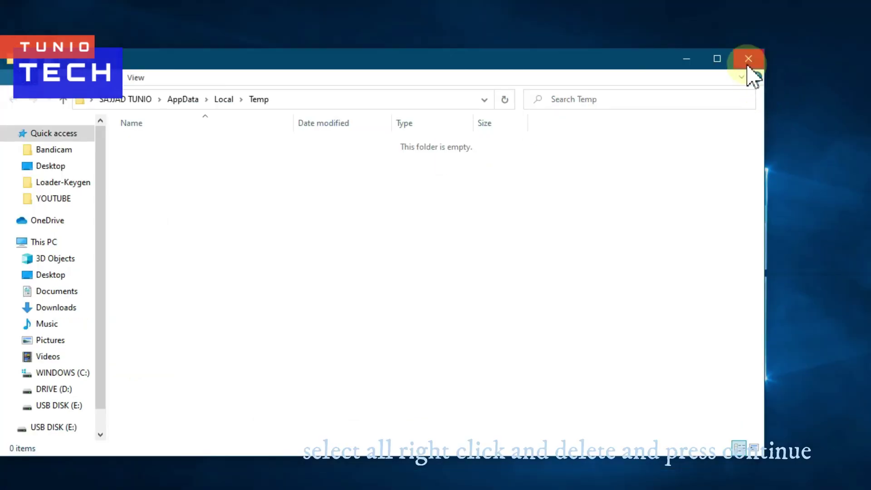
{"action": "left_click", "coordinate": [806, 26]}
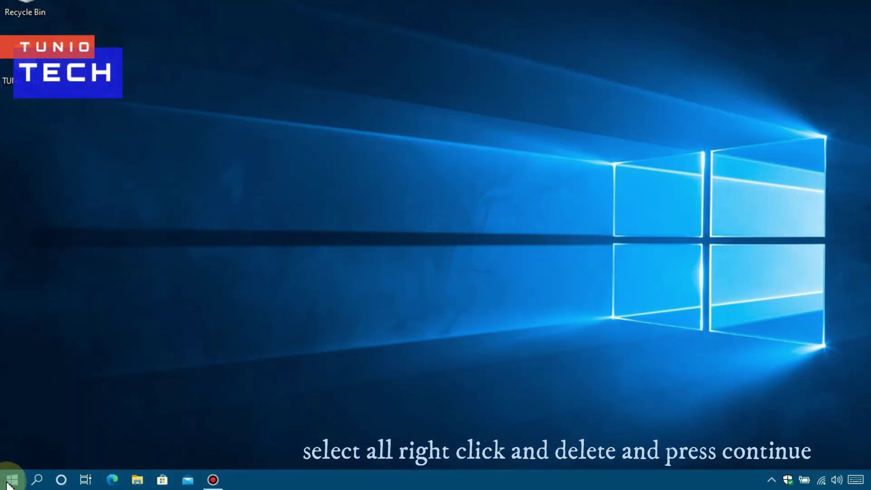
- Launch the Run dialog by searching for 'run' from the Start menu
{"action": "left_click", "coordinate": [8, 485]}
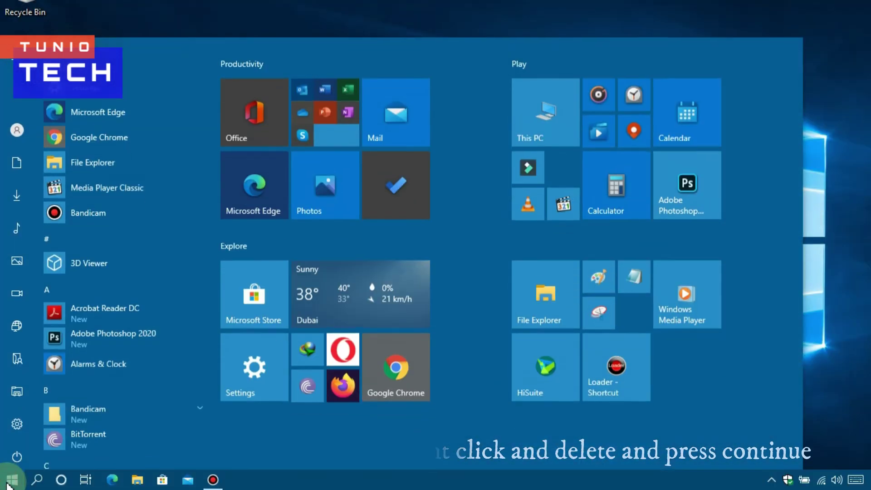
{"action": "left_click", "coordinate": [34, 483]}
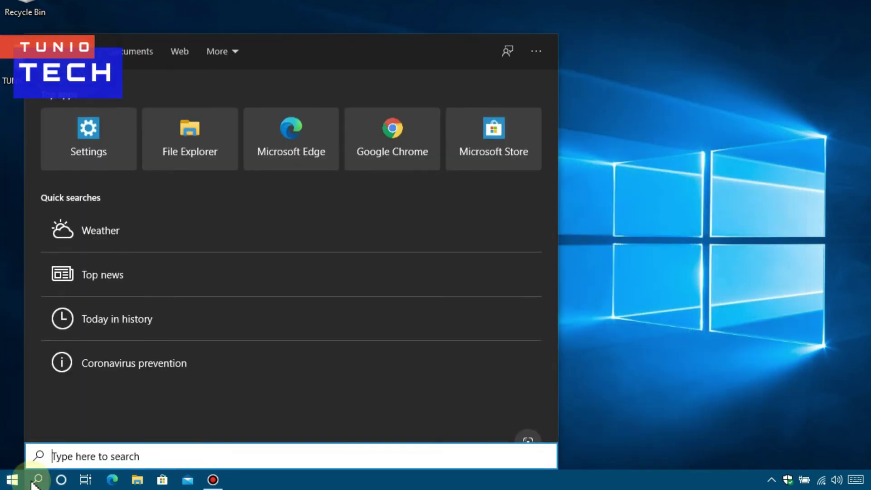
{"action": "type", "text": "run"}
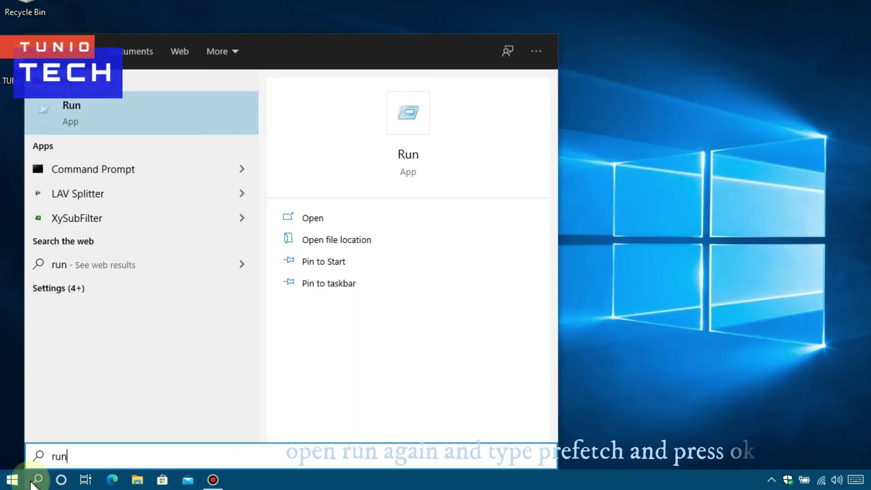
{"action": "left_click", "coordinate": [110, 122]}
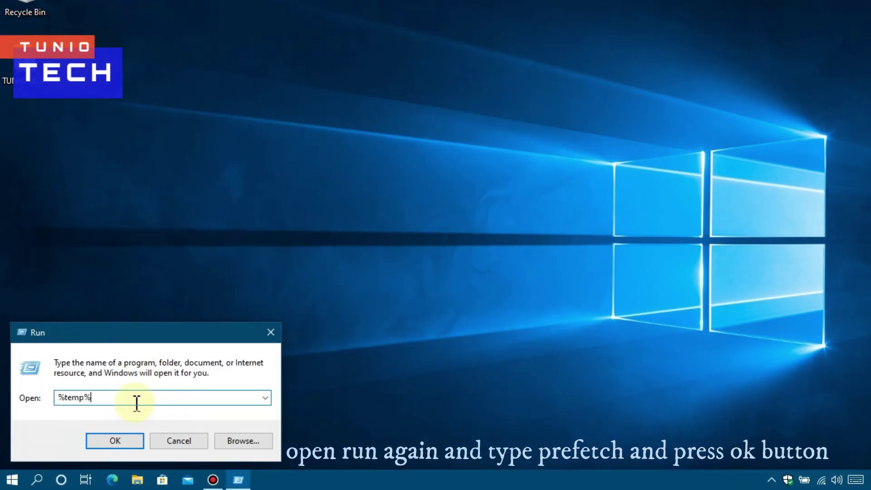
- Replace the old %temp% entry with 'prefetch' and open the folder, granting permanent access
{"action": "key", "text": "BackSpace"}
{"action": "key", "text": "BackSpace"}
{"action": "key", "text": "BackSpace"}
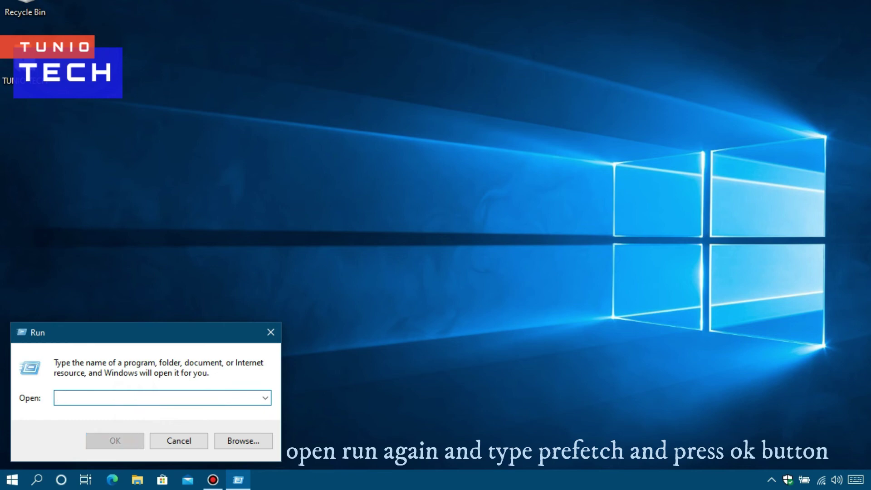
{"action": "type", "text": "pre"}
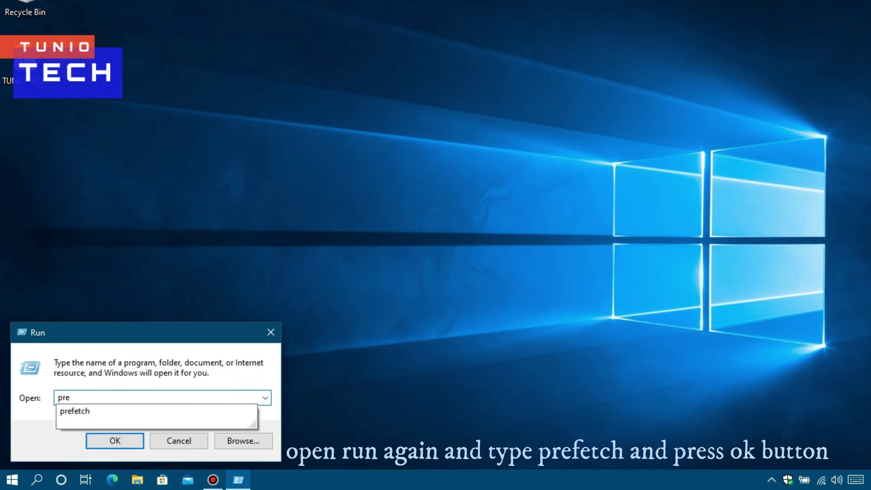
{"action": "type", "text": "fetch"}
{"action": "left_click", "coordinate": [137, 403]}
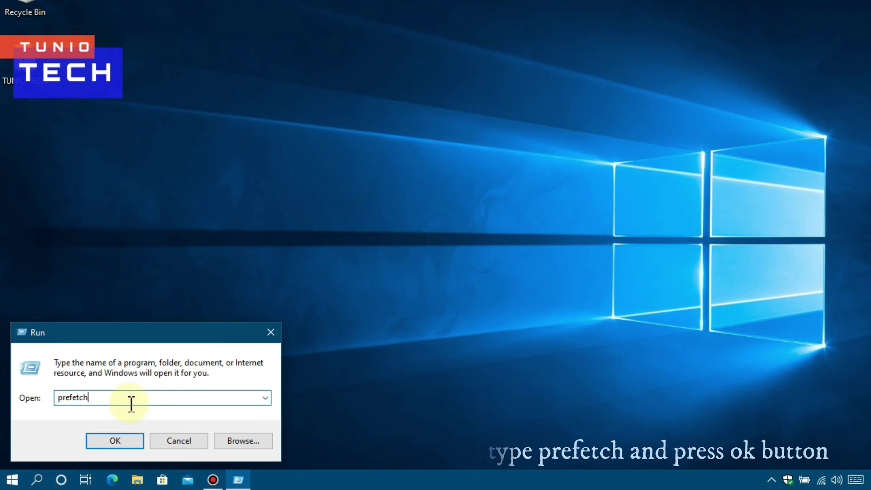
{"action": "left_click", "coordinate": [120, 445]}
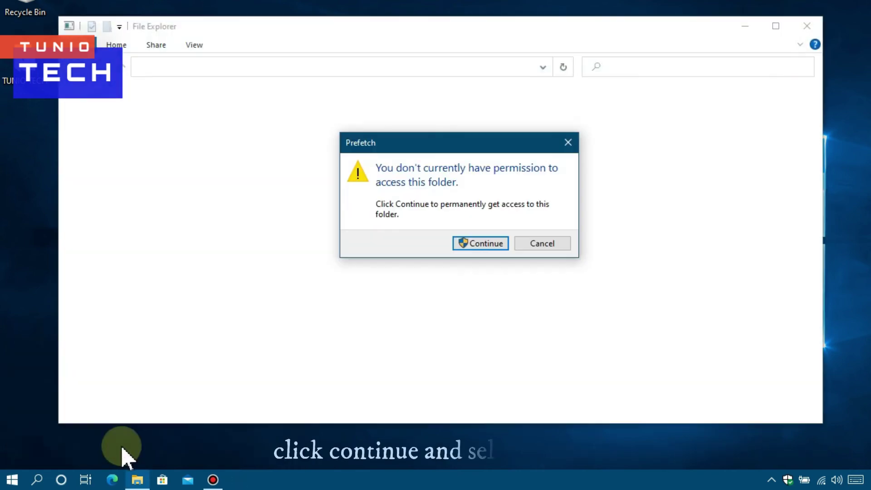
{"action": "left_click", "coordinate": [482, 244]}
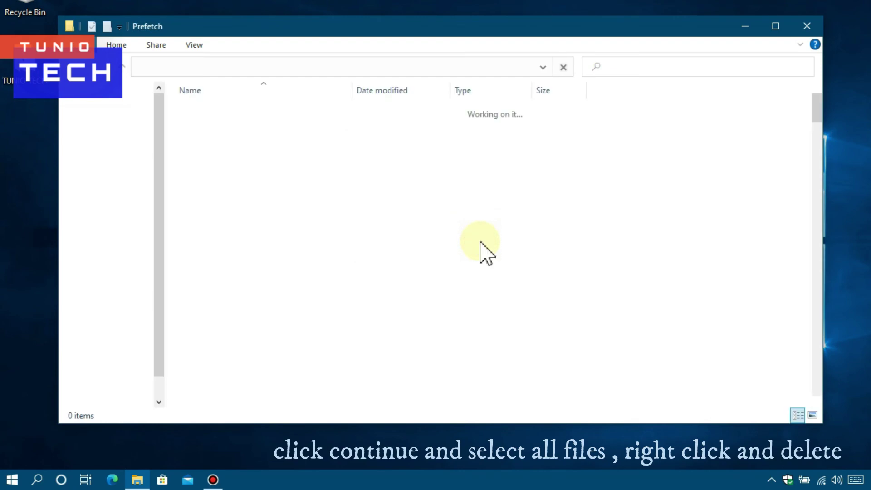
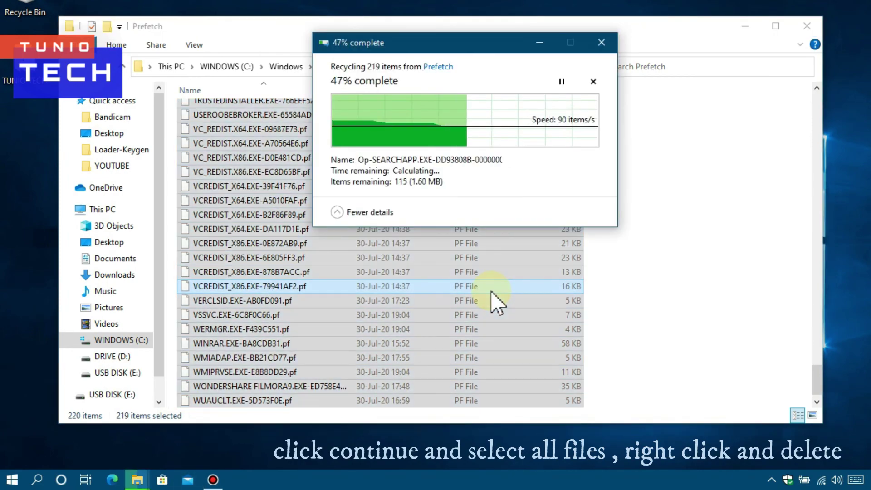
- Skip all in-use Prefetch files, keeping DLLHOST.EXE-6F6F0336.pf and PfPre_248ef5c1.mkd, then close the window
{"action": "left_click", "coordinate": [411, 160]}
{"action": "left_click", "coordinate": [483, 184]}
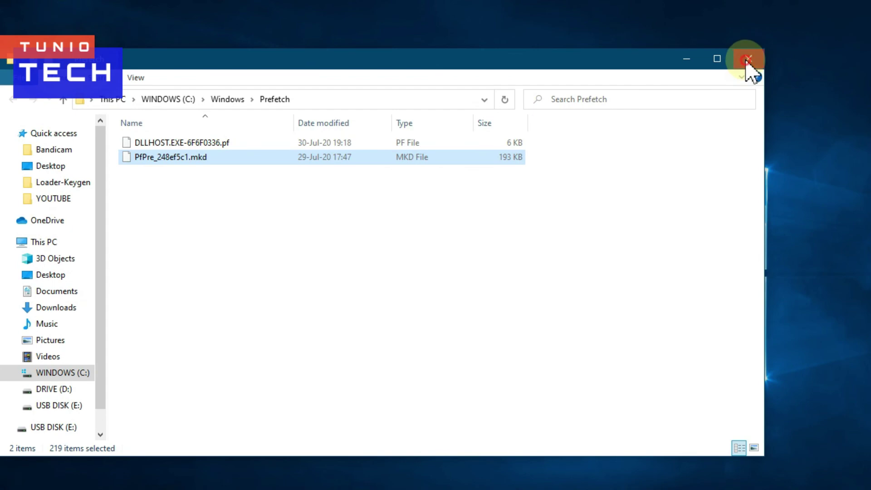
{"action": "left_click", "coordinate": [749, 59]}
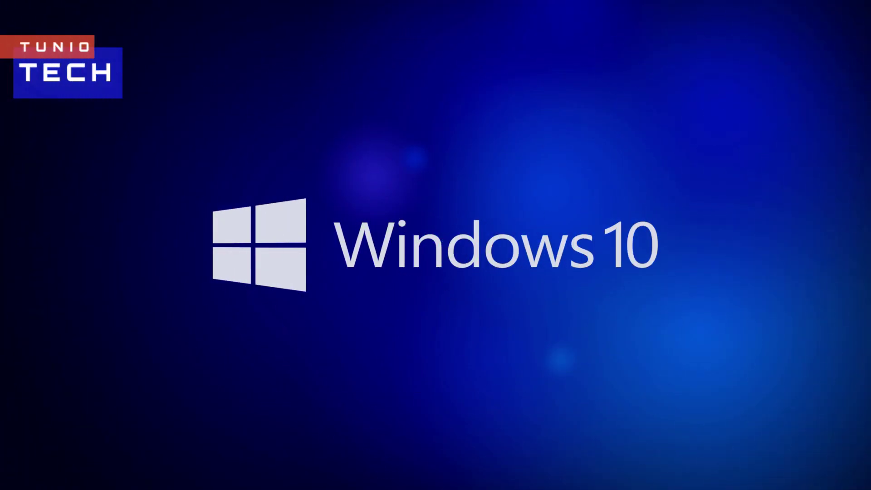